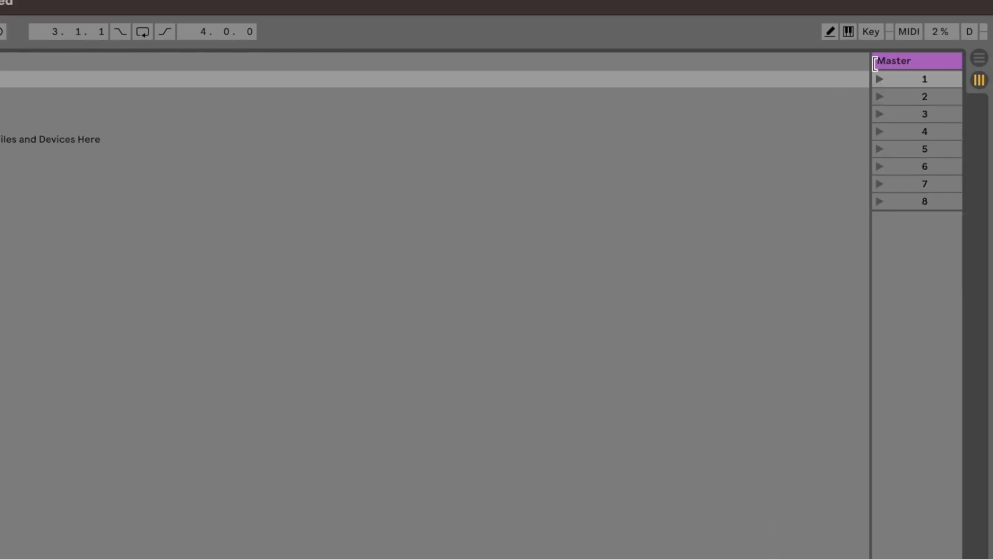
- Widen the Master track and both audio tracks in the Session View
{"action": "left_click_drag", "start_coordinate": [875, 64], "coordinate": [614, 66]}
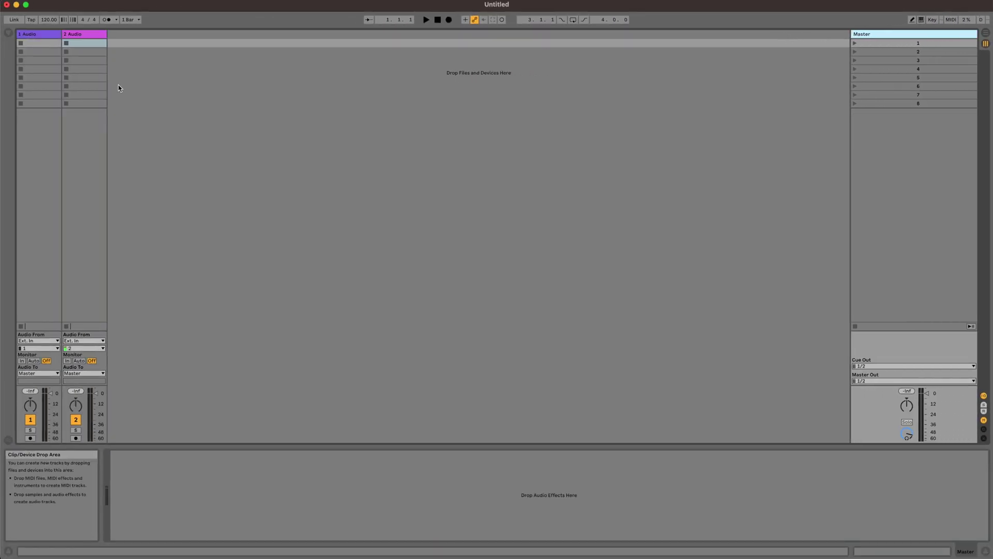
{"action": "left_click_drag", "start_coordinate": [106, 34], "coordinate": [281, 40]}
{"action": "left_click_drag", "start_coordinate": [61, 34], "coordinate": [207, 42]}
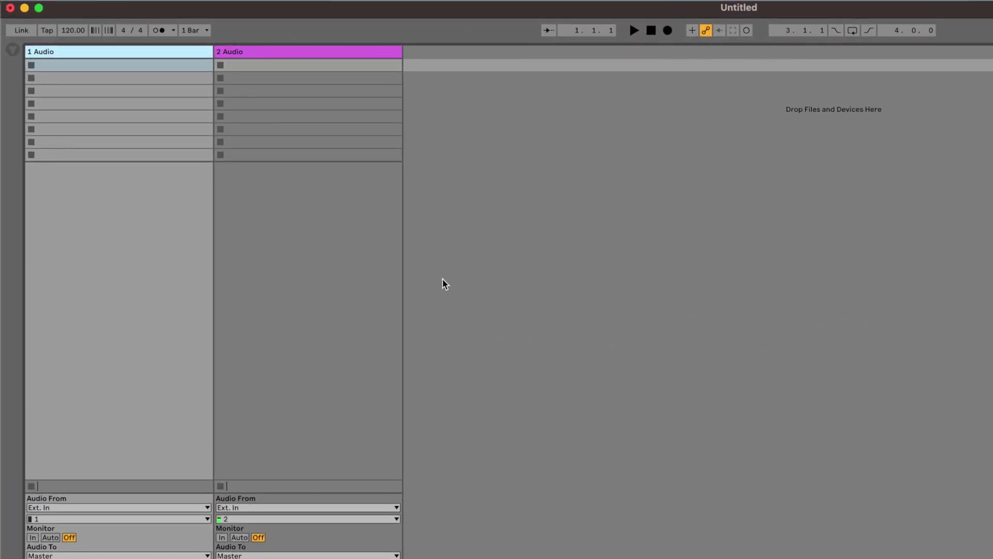
- Insert three more audio tracks after track 2 to make five audio tracks in all
{"action": "right_click", "coordinate": [428, 142]}
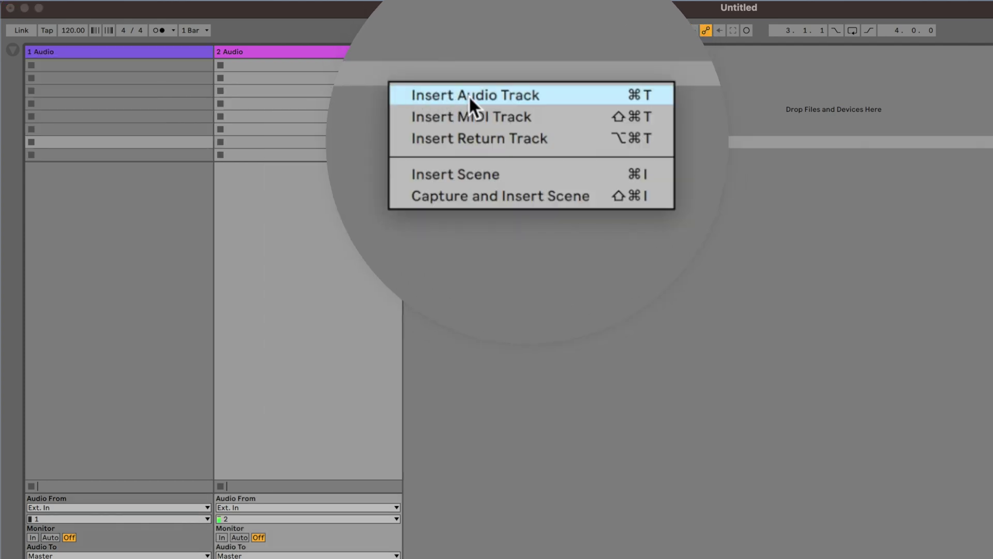
{"action": "left_click", "coordinate": [484, 95]}
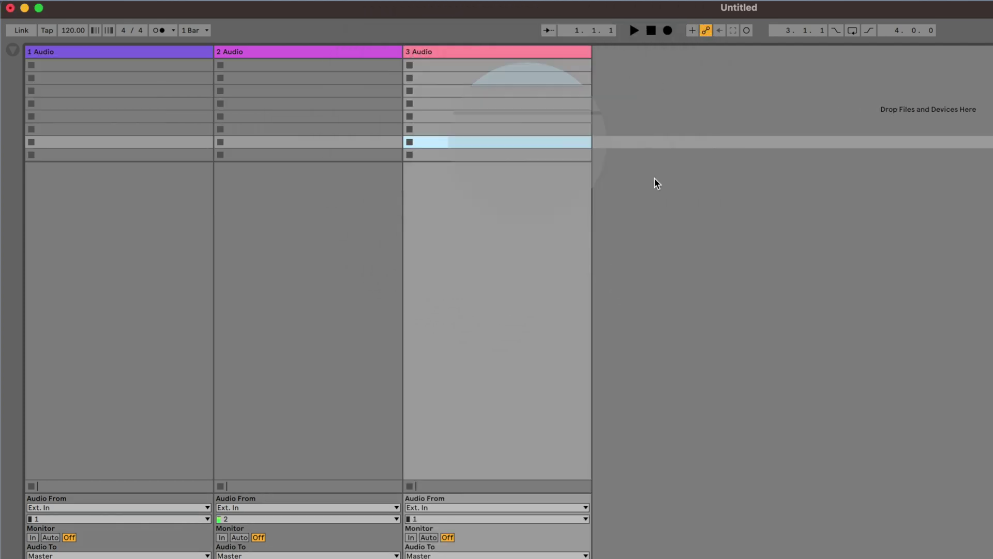
{"action": "key", "text": "super+t"}
{"action": "right_click", "coordinate": [836, 191]}
{"action": "left_click", "coordinate": [860, 196]}
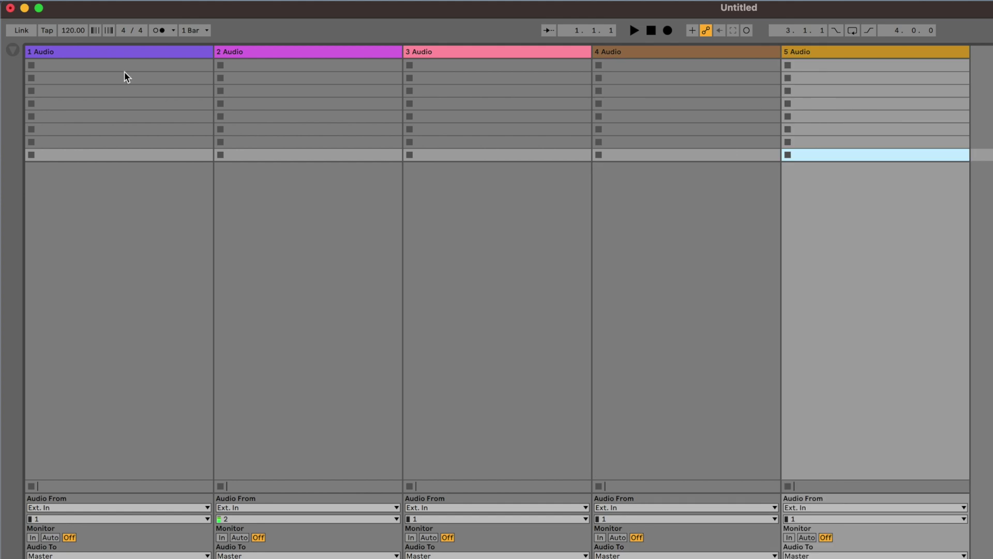
- Rename the first three audio tracks as DRUMS, BASS and TRACKS
{"action": "left_click", "coordinate": [53, 52]}
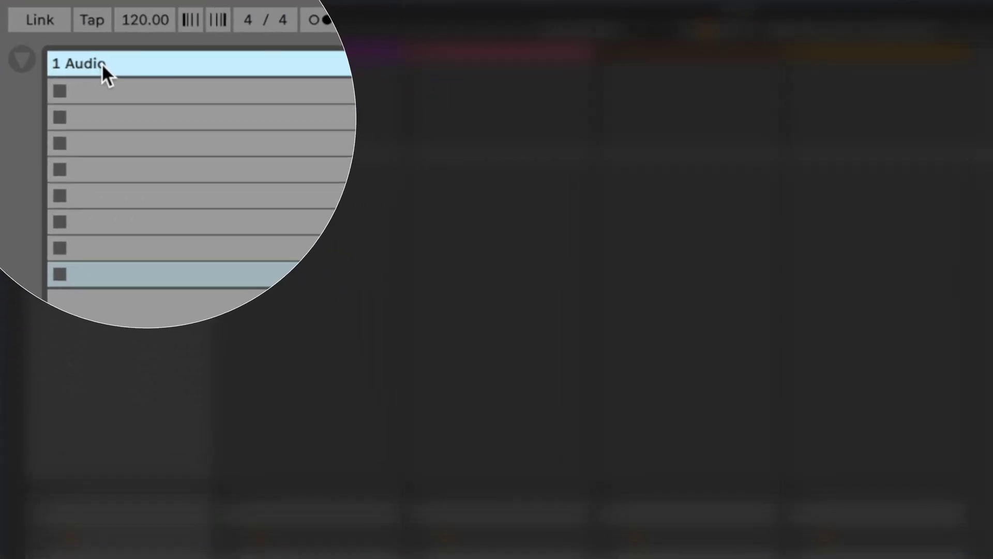
{"action": "right_click", "coordinate": [130, 78]}
{"action": "left_click", "coordinate": [231, 181]}
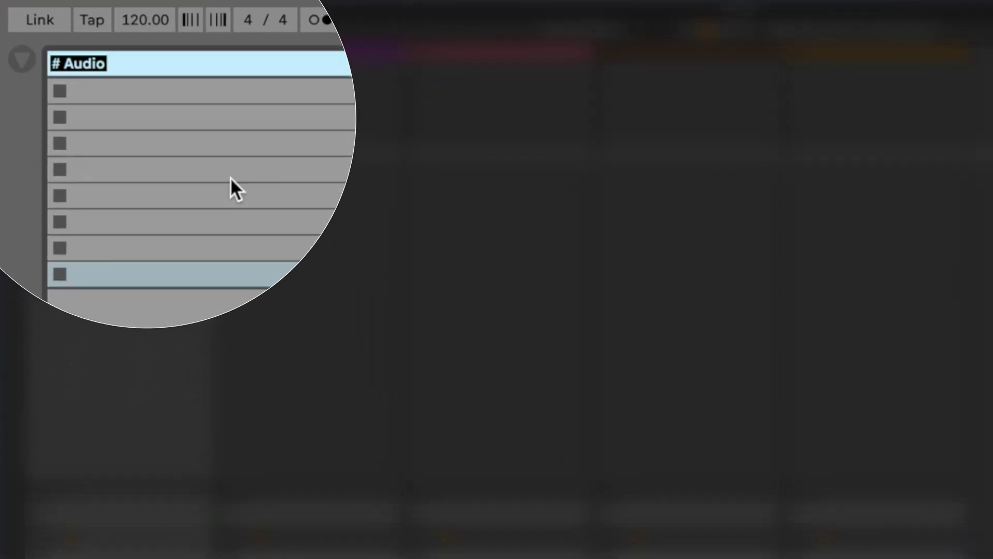
{"action": "type", "text": "DRUMS"}
{"action": "key", "text": "Tab"}
{"action": "type", "text": "BASS"}
{"action": "key", "text": "Tab"}
{"action": "type", "text": "TRACKS"}
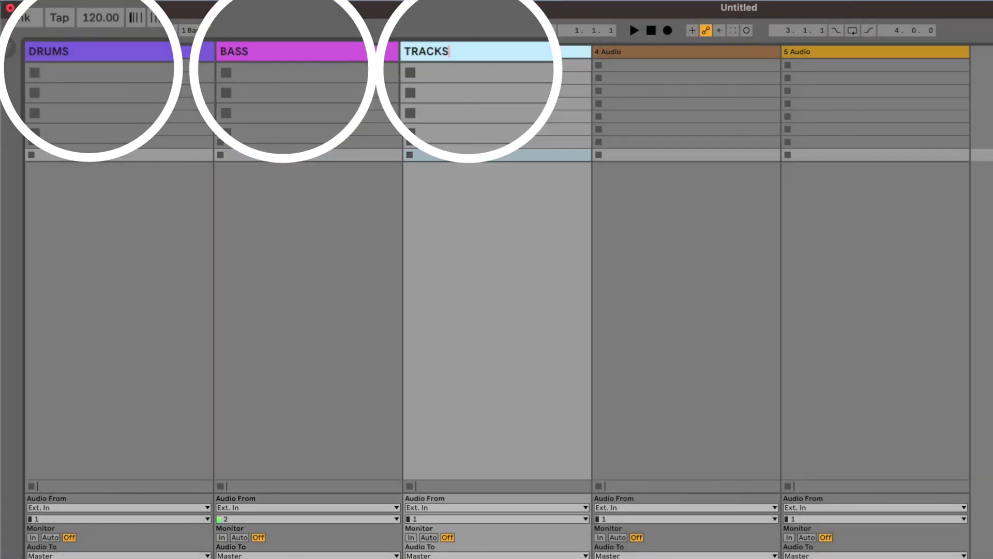
- Rename the fourth audio track as CLICK and the fifth as CUES
{"action": "key", "text": "Tab"}
{"action": "type", "text": "CLICK"}
{"action": "key", "text": "Tab"}
{"action": "type", "text": "CUES"}
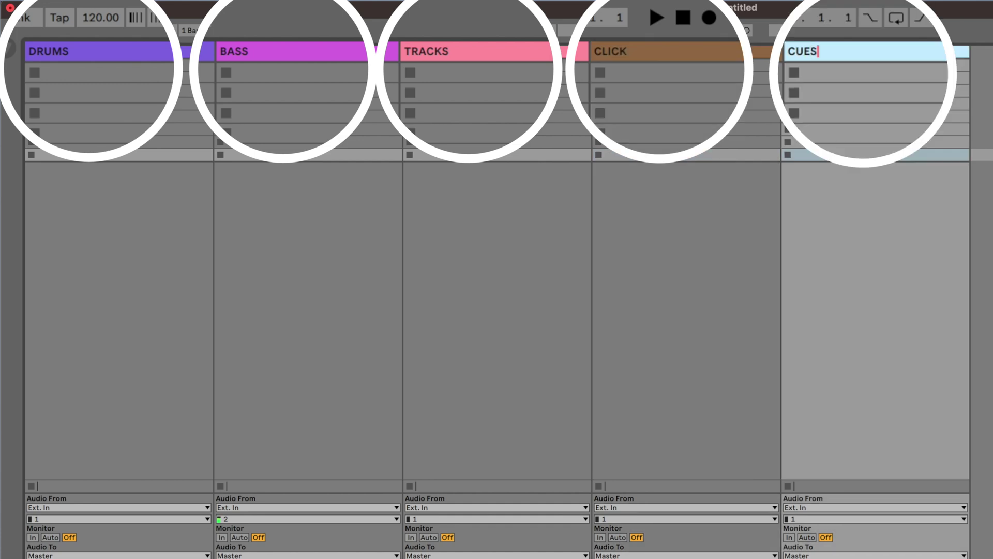
{"action": "key", "text": "Return"}
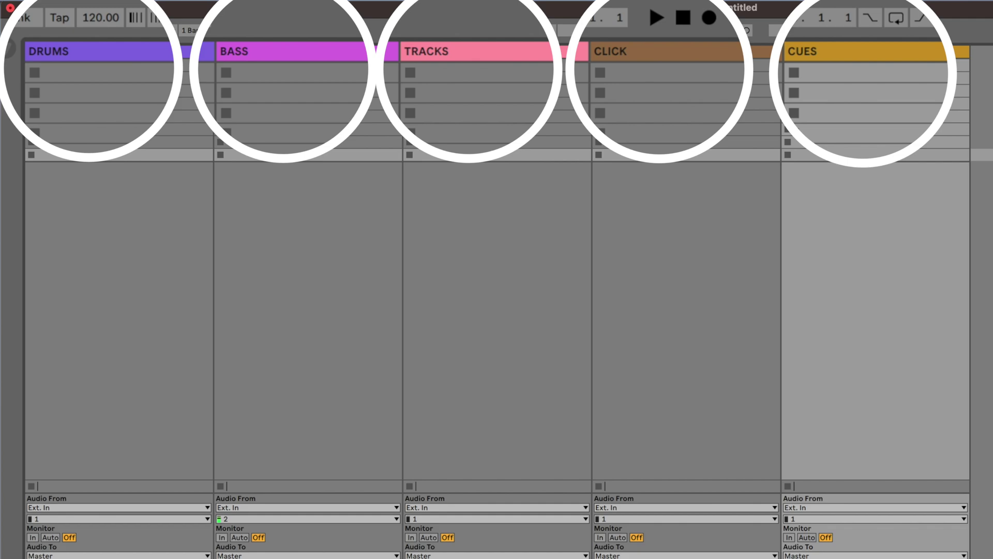
- Color the DRUMS track red, the BASS track blue and the CUES track pale yellow
{"action": "right_click", "coordinate": [126, 54]}
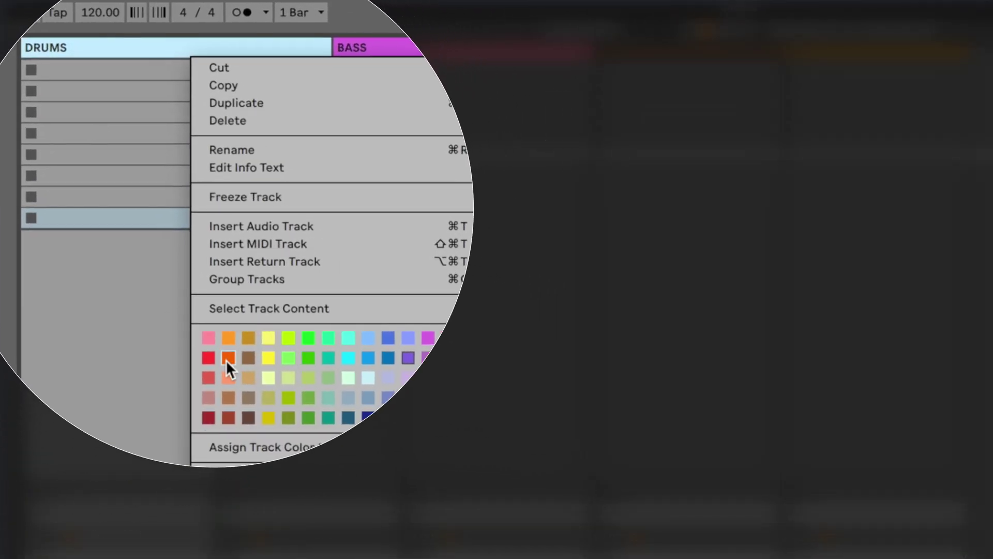
{"action": "left_click", "coordinate": [252, 360]}
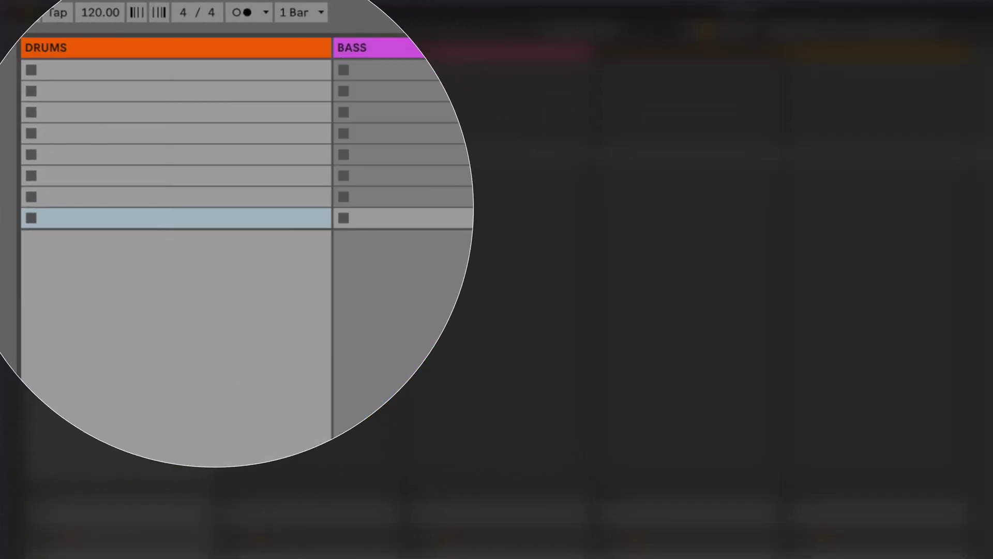
{"action": "right_click", "coordinate": [156, 49]}
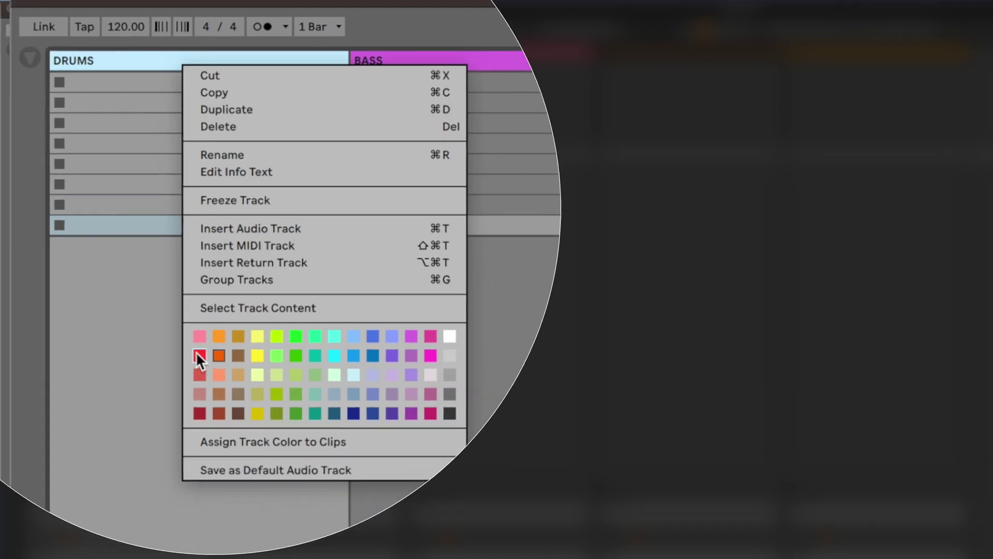
{"action": "left_click", "coordinate": [173, 352]}
{"action": "right_click", "coordinate": [314, 51]}
{"action": "left_click", "coordinate": [415, 224]}
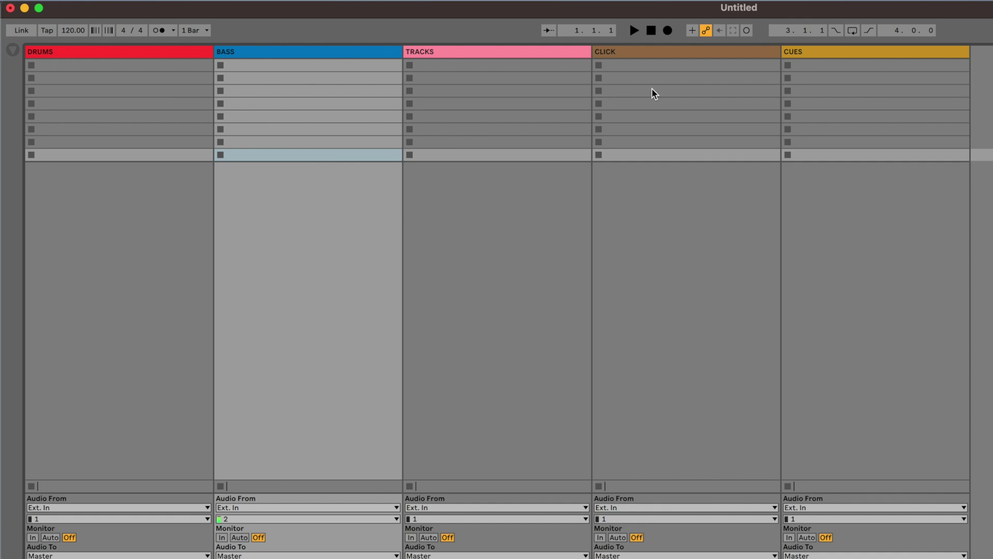
{"action": "right_click", "coordinate": [809, 54]}
{"action": "left_click", "coordinate": [857, 249]}
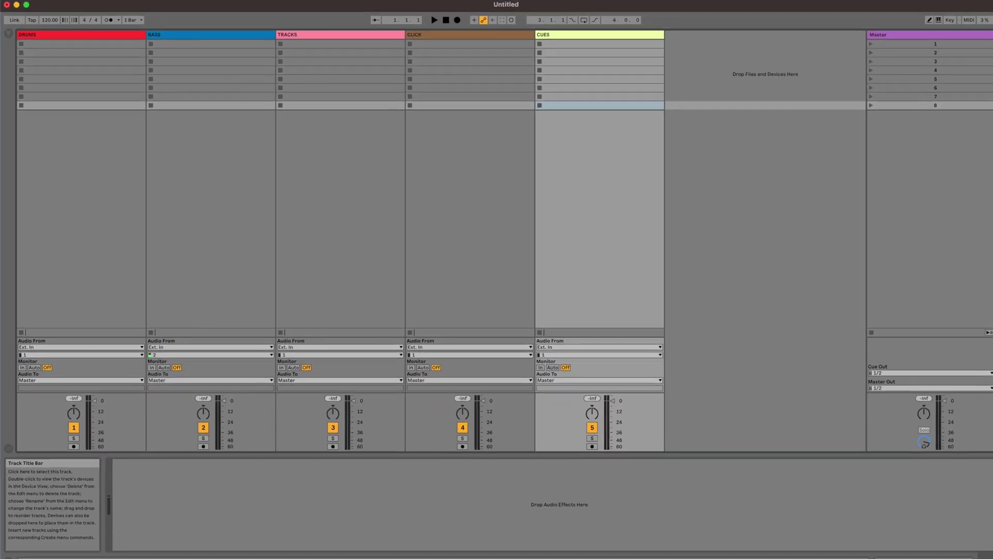
- Launch scenes 1, 2 and 3 one after another from the Master track
{"action": "left_click", "coordinate": [907, 43]}
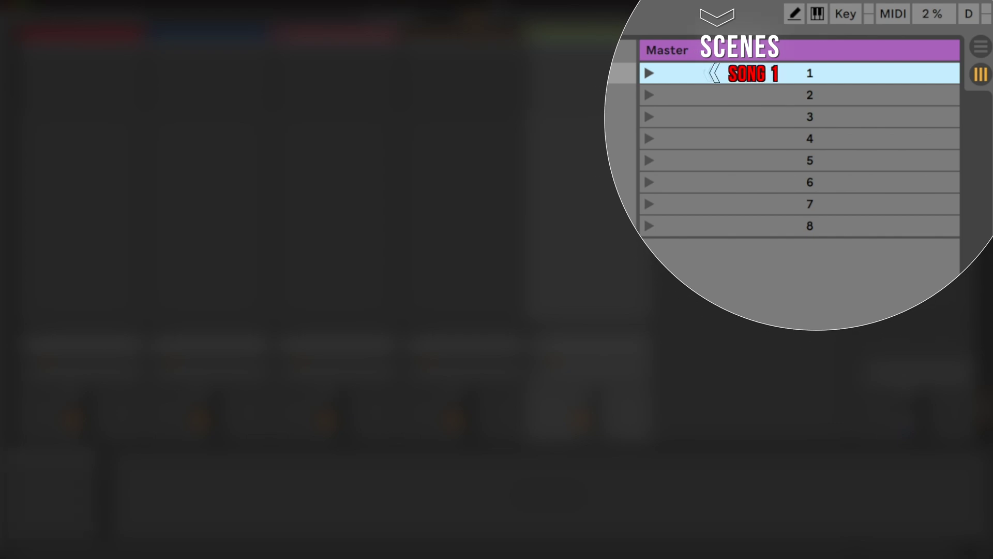
{"action": "left_click", "coordinate": [649, 73]}
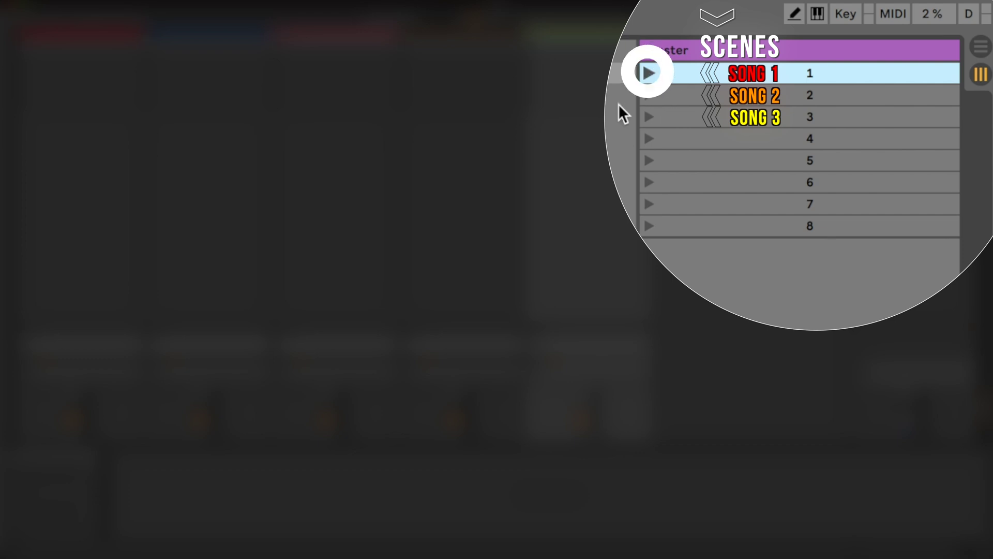
{"action": "left_click", "coordinate": [648, 94]}
{"action": "left_click", "coordinate": [648, 116]}
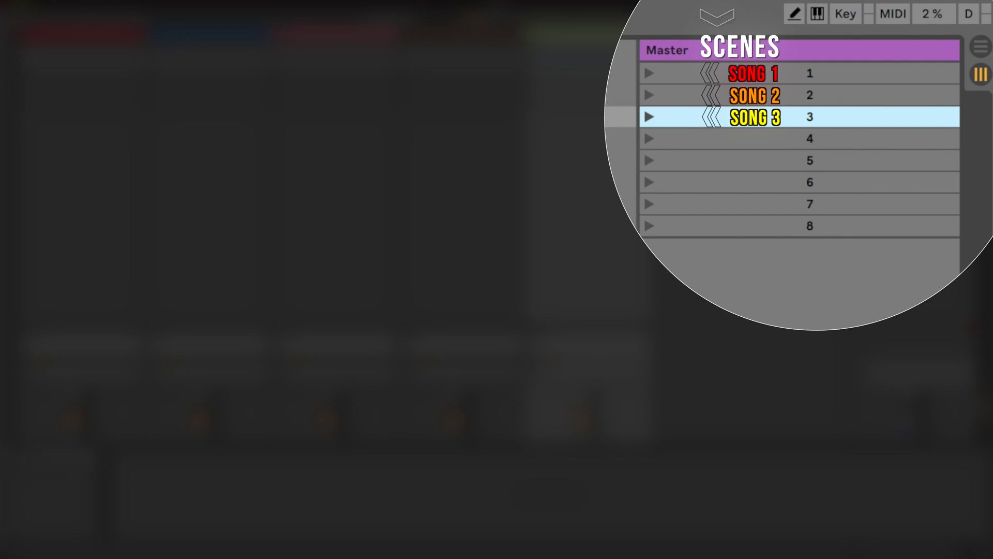
- Rename the first scene on the Master track as "500 Miles"
{"action": "left_click", "coordinate": [740, 75]}
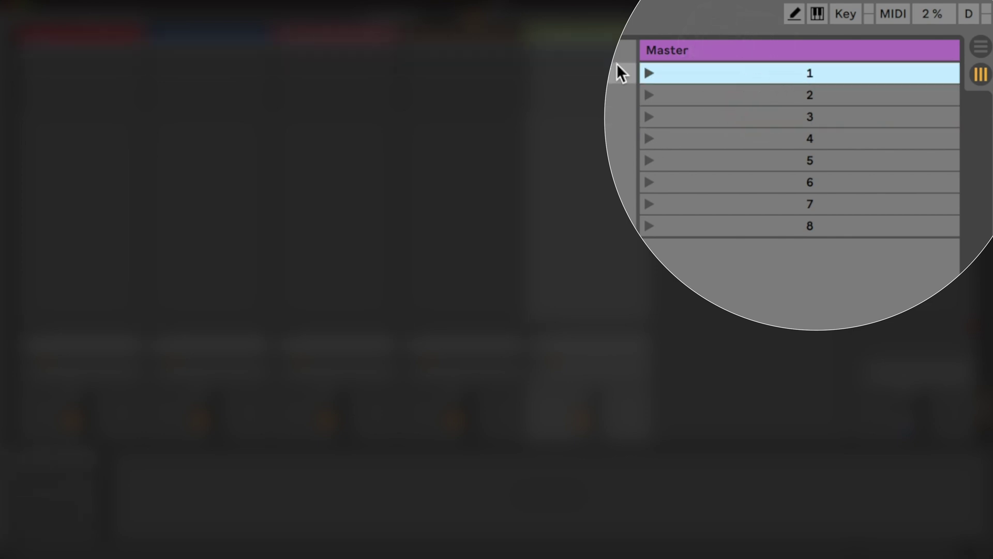
{"action": "right_click", "coordinate": [702, 72]}
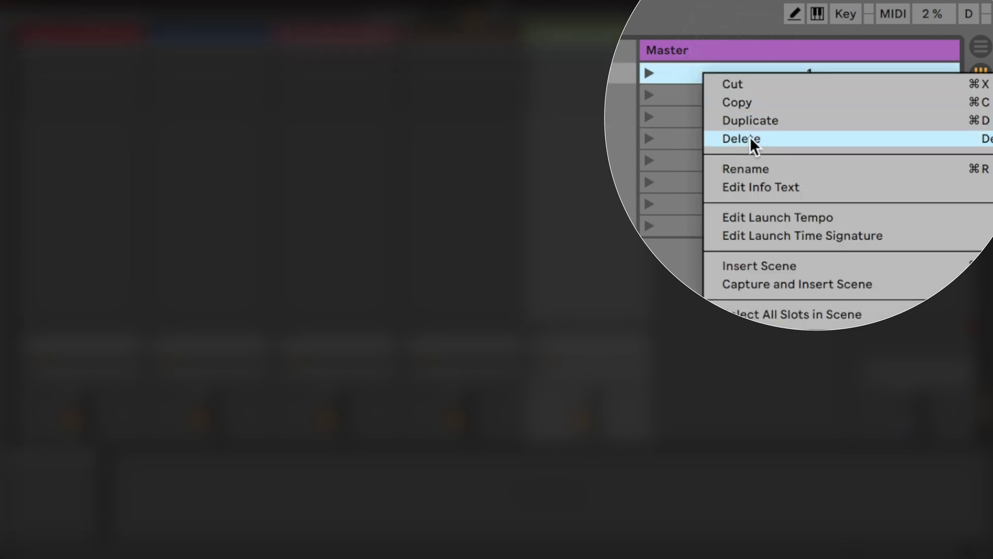
{"action": "left_click", "coordinate": [757, 166]}
{"action": "type", "text": "500 Miles"}
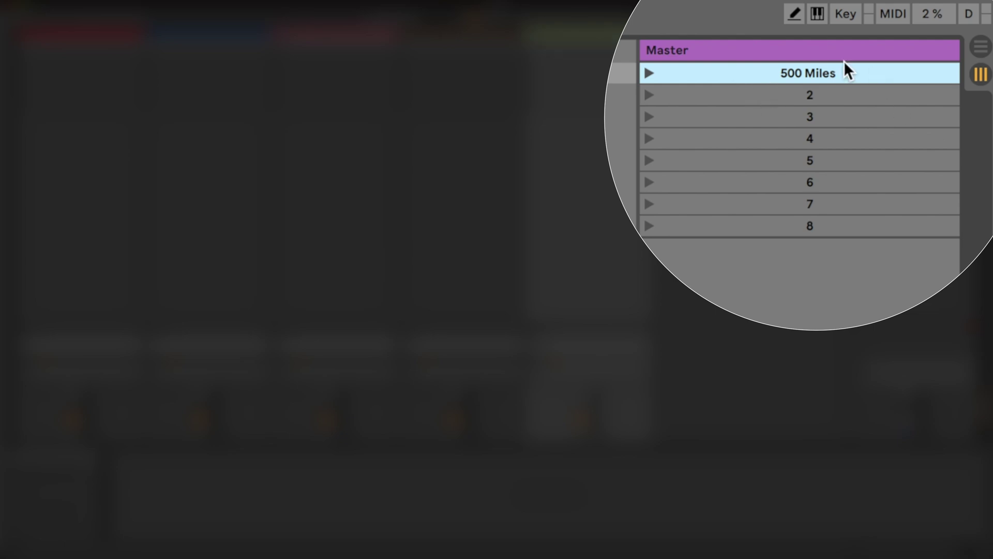
- Set the launch tempo of the 500 Miles scene to 132 BPM and launch the scene
{"action": "right_click", "coordinate": [795, 74]}
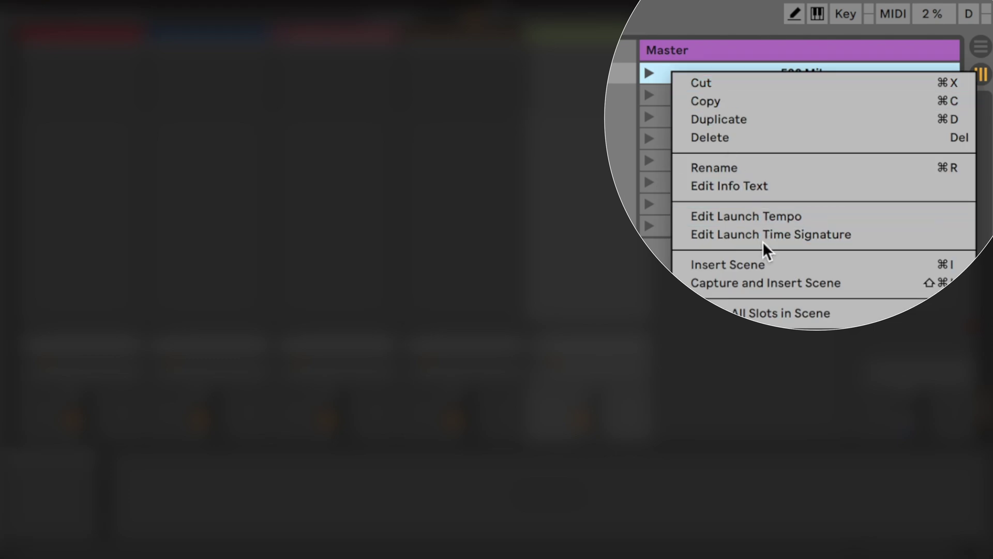
{"action": "left_click", "coordinate": [777, 214]}
{"action": "type", "text": "132"}
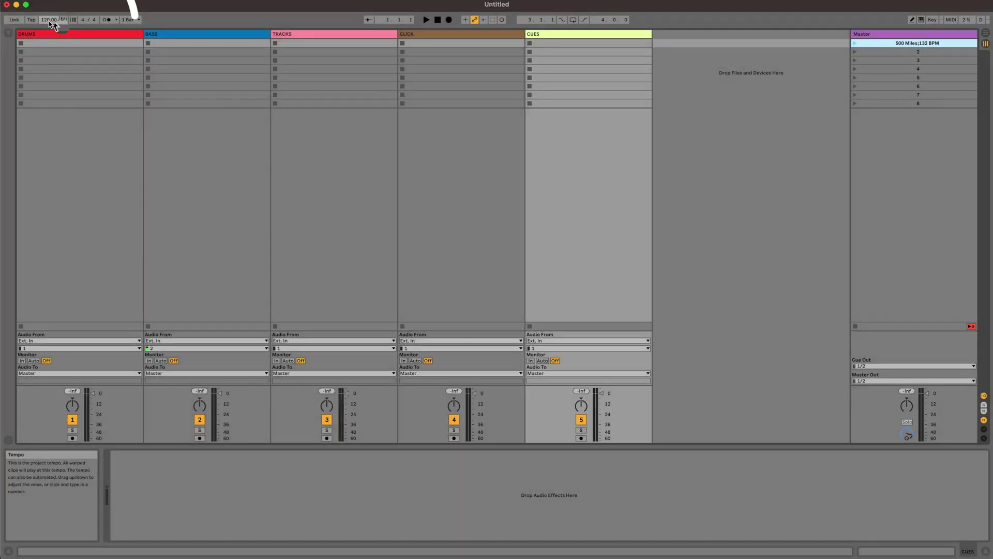
{"action": "left_click", "coordinate": [848, 55]}
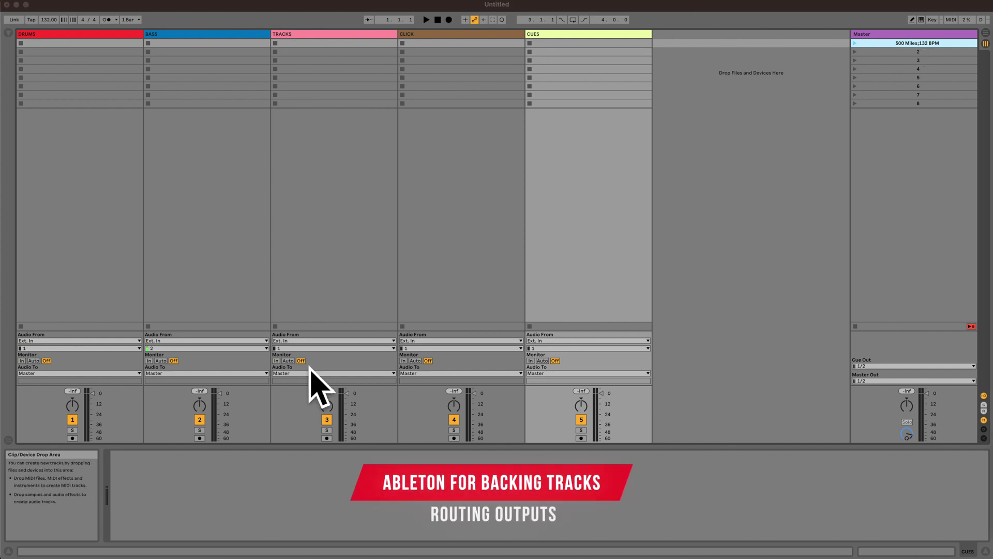
- Open the Audio page of the program's preferences
{"action": "left_click", "coordinate": [12, 1]}
{"action": "mouse_move", "coordinate": [30, 1]}
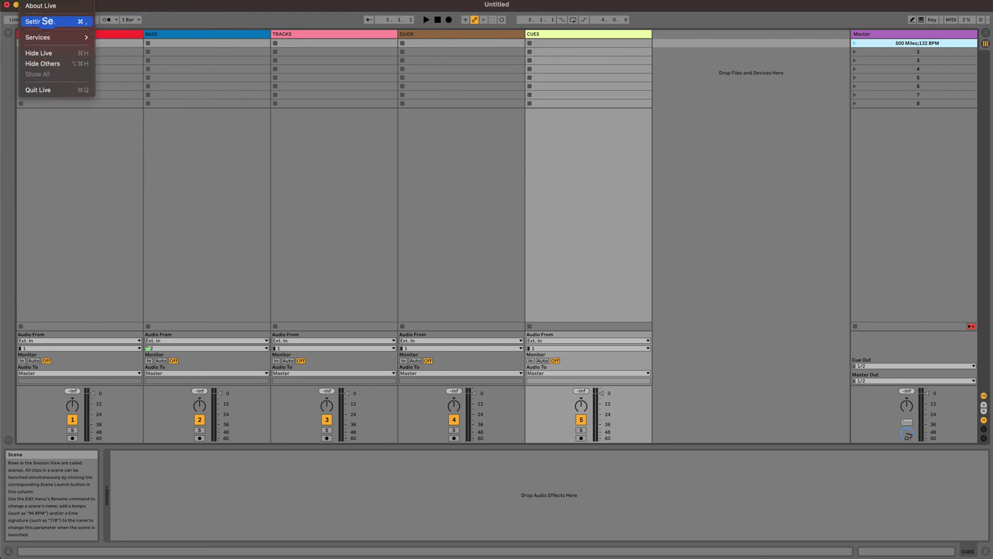
{"action": "left_click", "coordinate": [73, 24]}
{"action": "left_click", "coordinate": [280, 86]}
{"action": "left_click", "coordinate": [280, 119]}
{"action": "left_click", "coordinate": [277, 150]}
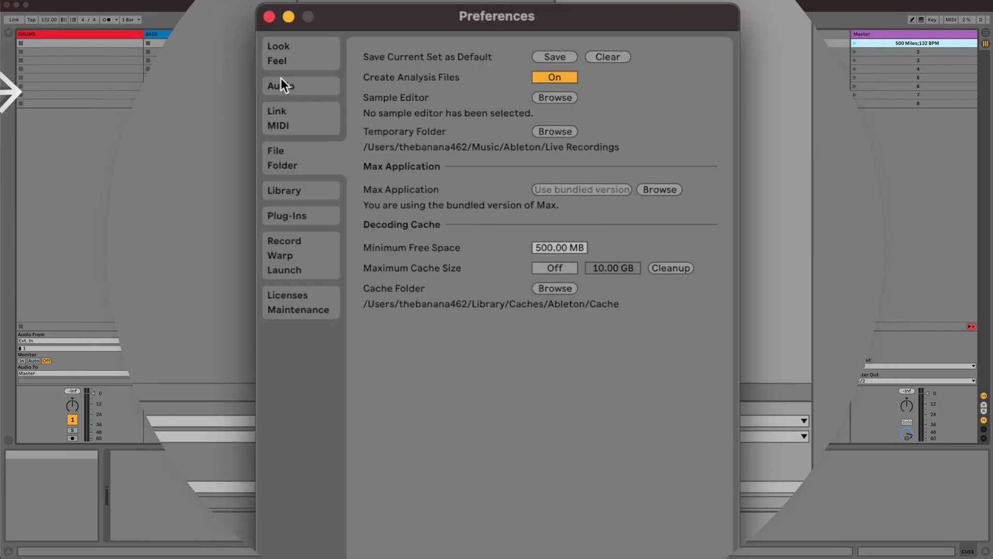
{"action": "left_click", "coordinate": [281, 85]}
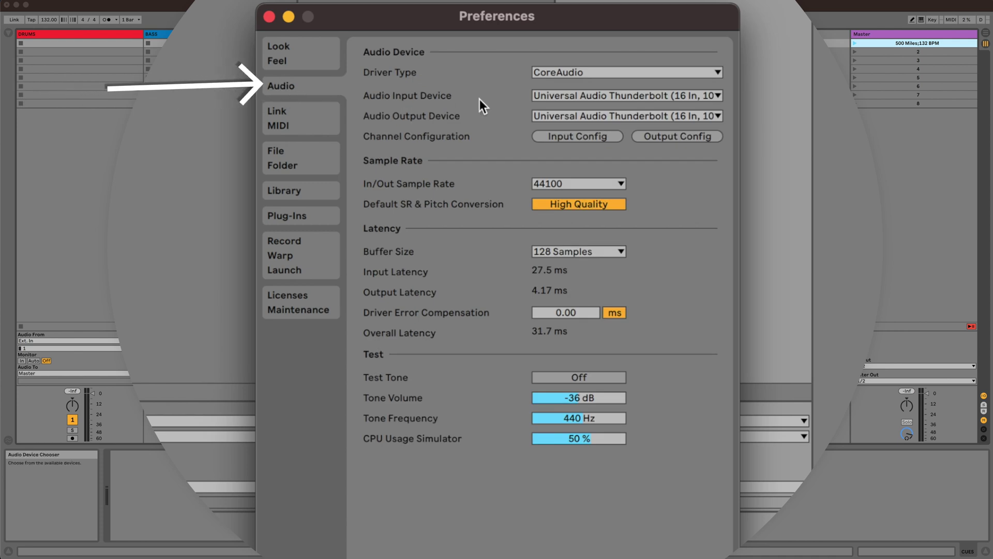
- Check the available audio input devices and set the audio output device to Loop Community Track Rig (0 In, 8 Out)
{"action": "left_click", "coordinate": [652, 95]}
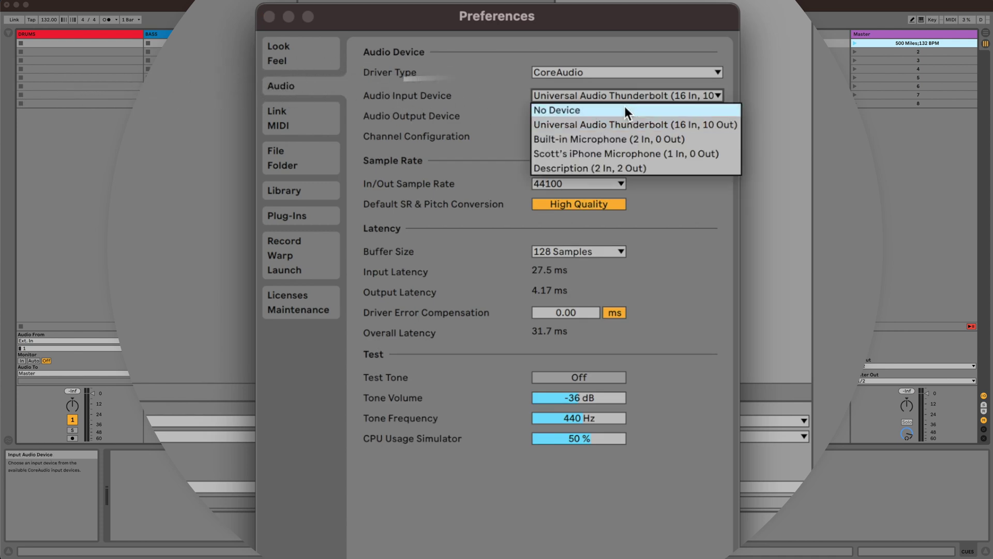
{"action": "left_click", "coordinate": [543, 95]}
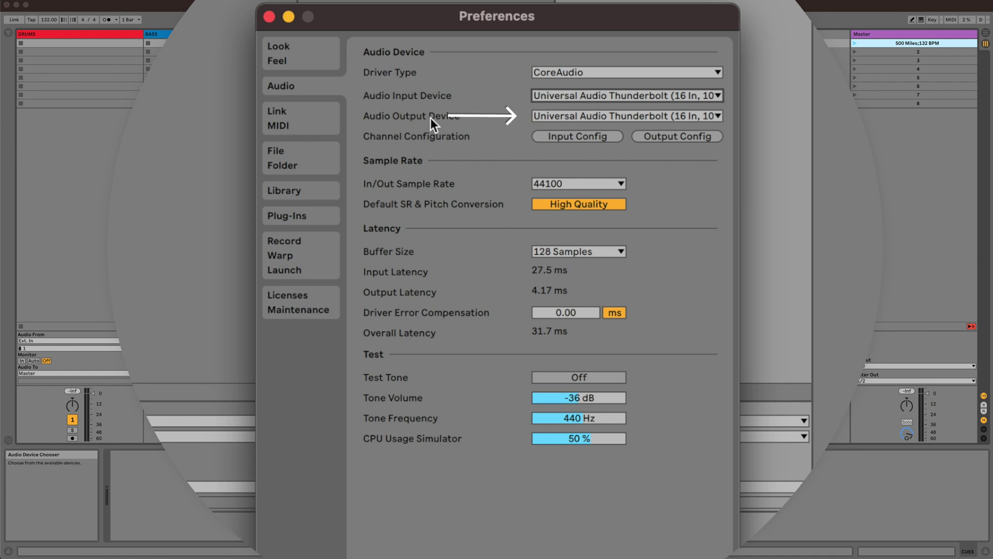
{"action": "left_click", "coordinate": [575, 117]}
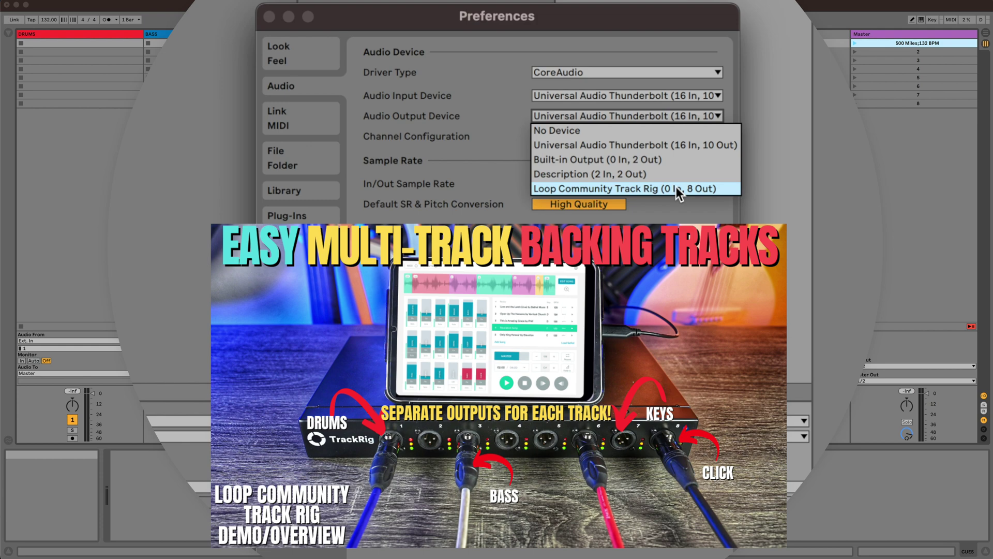
{"action": "left_click", "coordinate": [676, 188]}
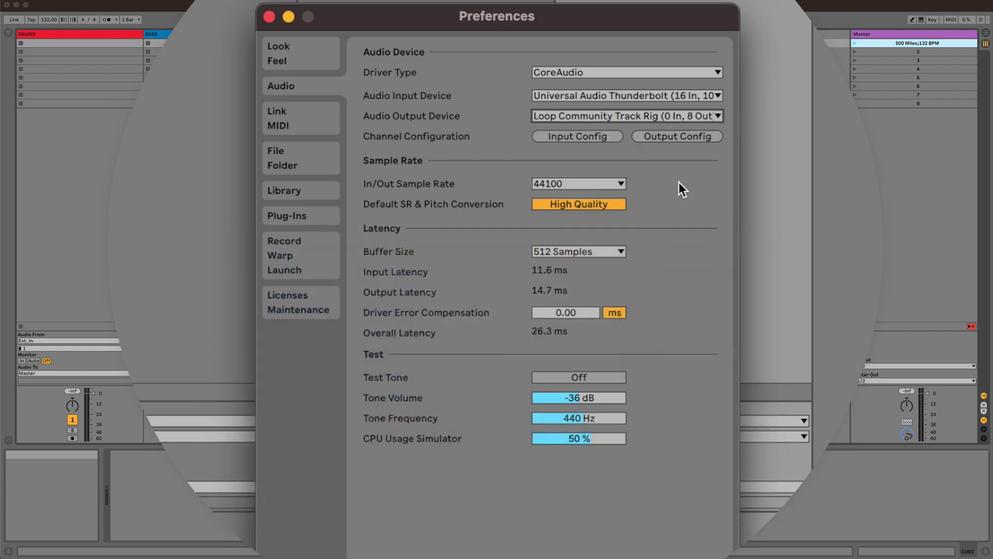
- In the output configuration, enable mono outputs 3 & 4, 5 & 6, 7 & 8 and stereo outputs 3/4, 5/6, 7/8, and accept it
{"action": "left_click", "coordinate": [679, 137]}
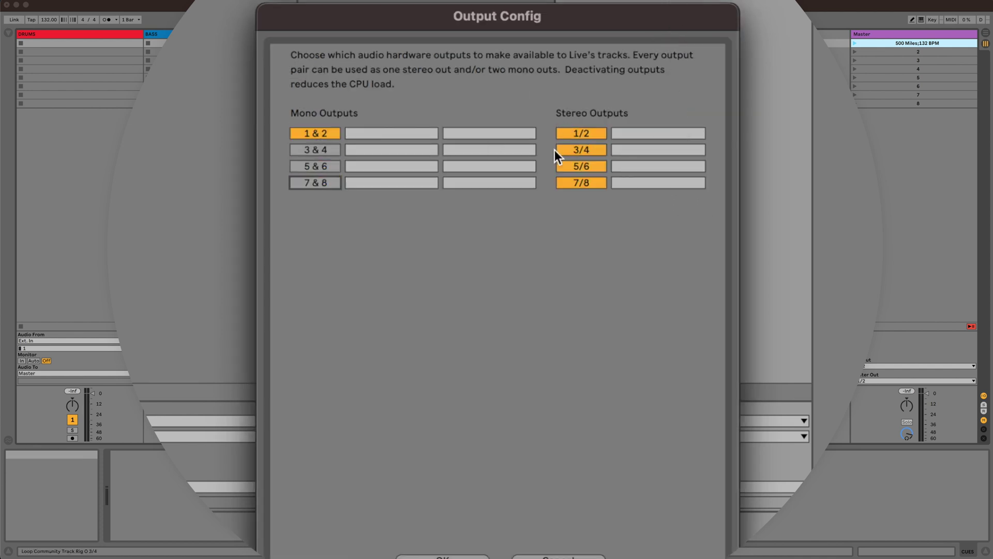
{"action": "left_click", "coordinate": [560, 150]}
{"action": "left_click", "coordinate": [572, 165]}
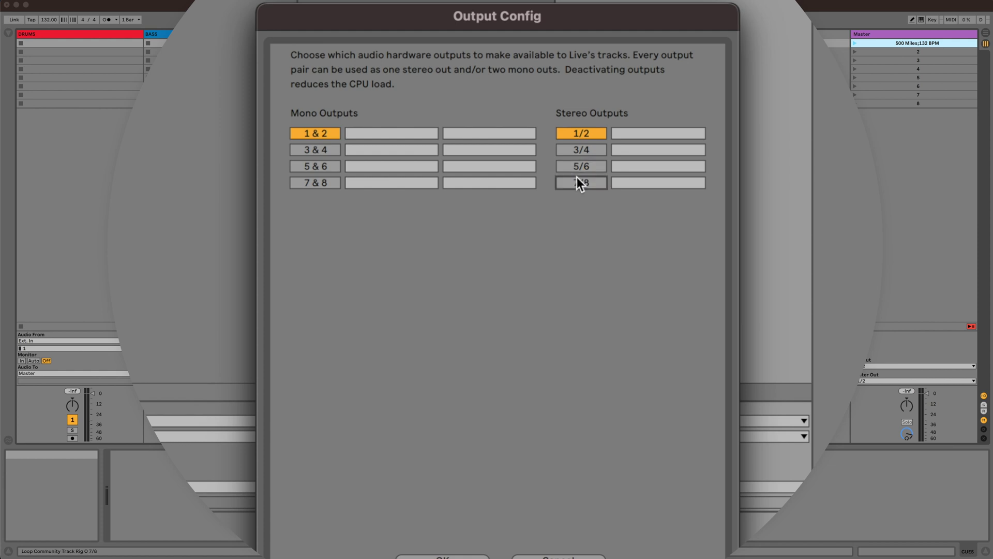
{"action": "left_click", "coordinate": [307, 150]}
{"action": "left_click", "coordinate": [312, 166]}
{"action": "left_click", "coordinate": [315, 183]}
{"action": "left_click", "coordinate": [590, 151]}
{"action": "left_click", "coordinate": [576, 164]}
{"action": "left_click", "coordinate": [575, 181]}
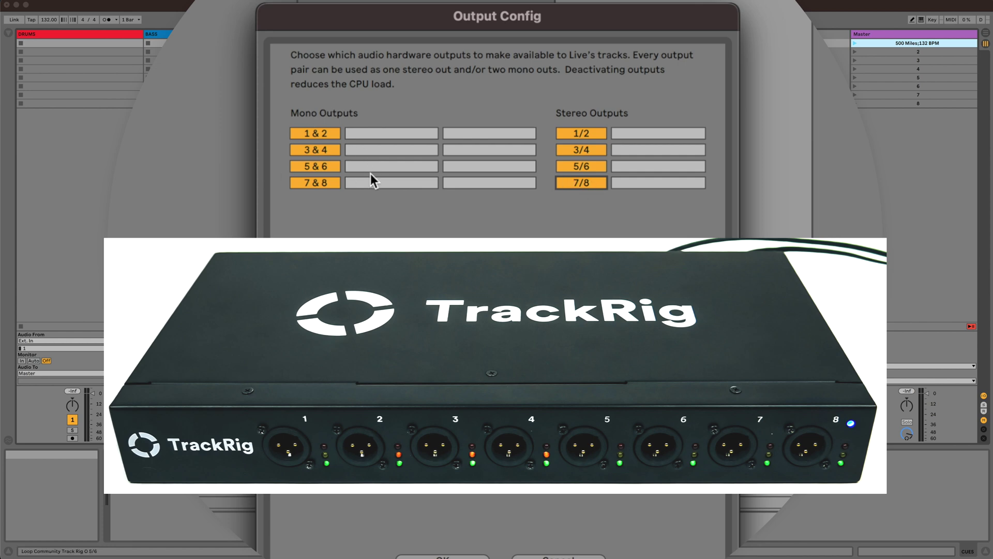
{"action": "left_click", "coordinate": [444, 557]}
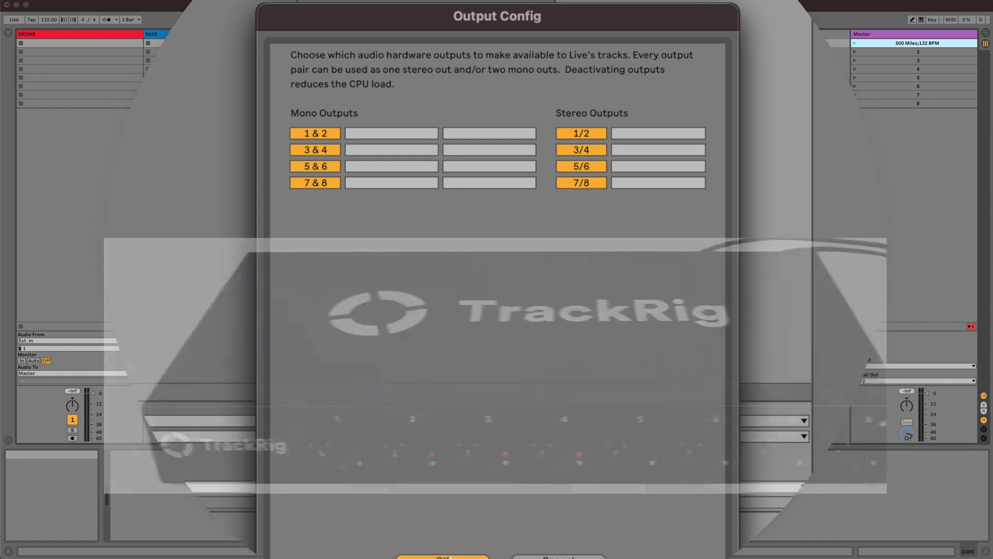
- Close the preferences and set Audio From to No Input on the DRUMS, BASS, TRACKS, CLICK and CUES tracks
{"action": "left_click", "coordinate": [270, 16]}
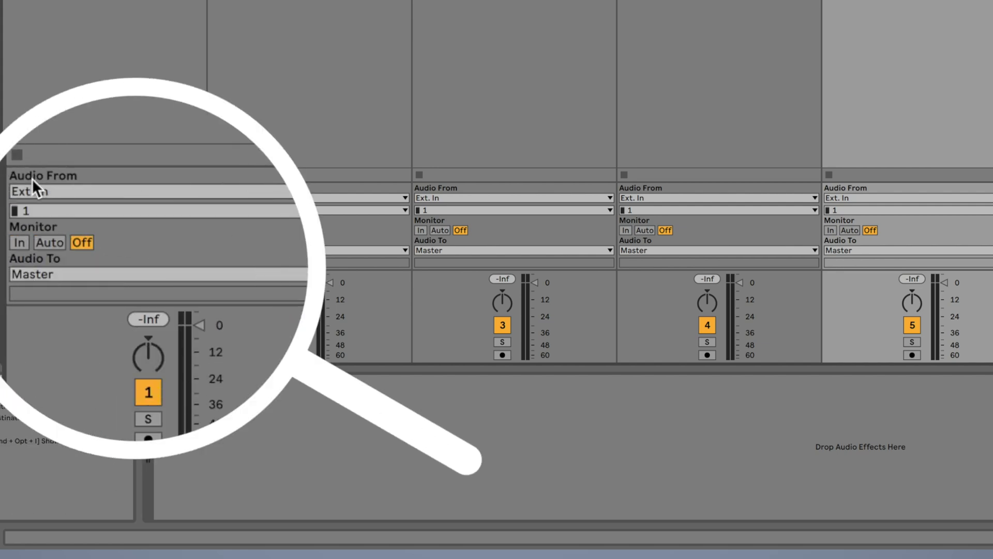
{"action": "left_click", "coordinate": [66, 193]}
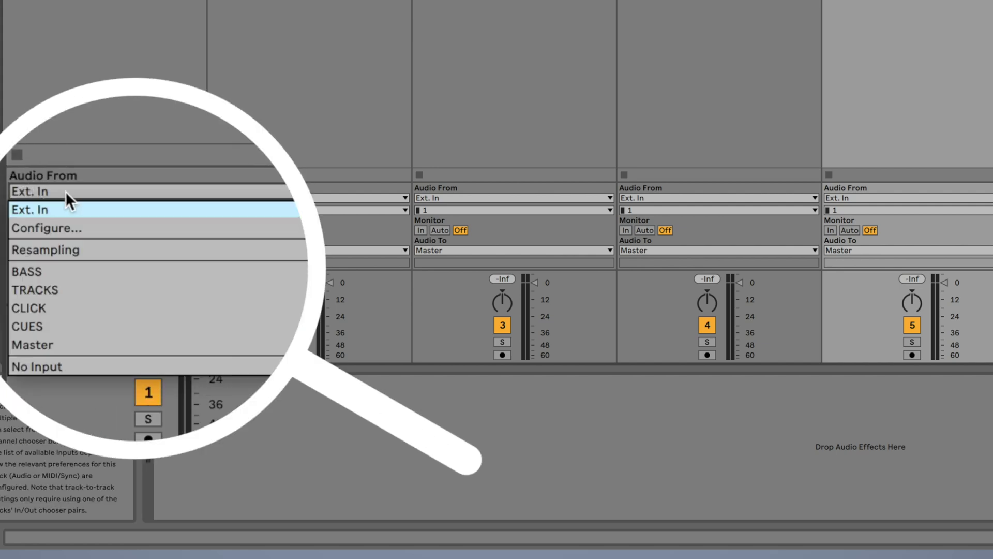
{"action": "left_click", "coordinate": [81, 363]}
{"action": "left_click", "coordinate": [250, 198]}
{"action": "left_click", "coordinate": [240, 309]}
{"action": "left_click", "coordinate": [493, 197]}
{"action": "left_click", "coordinate": [474, 309]}
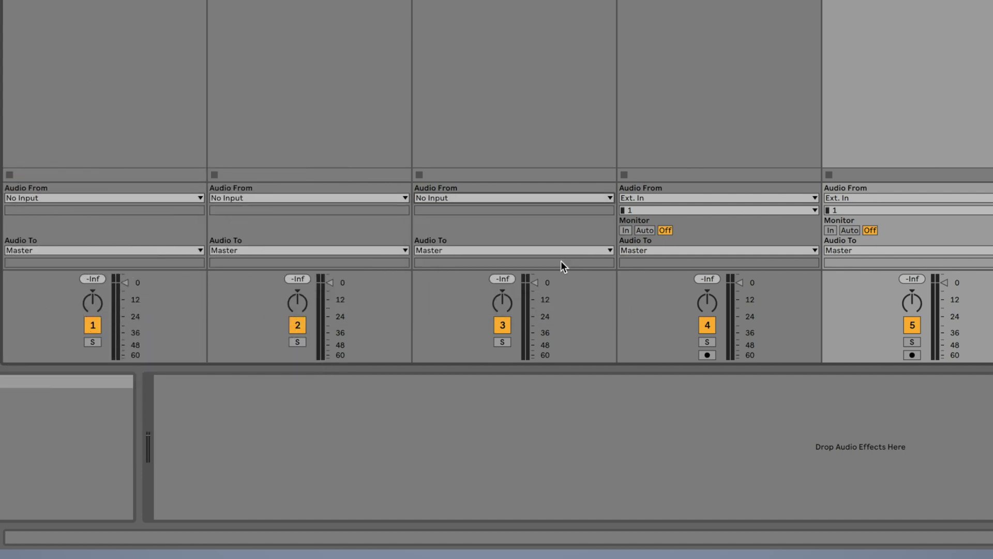
{"action": "left_click", "coordinate": [663, 198]}
{"action": "left_click", "coordinate": [657, 308]}
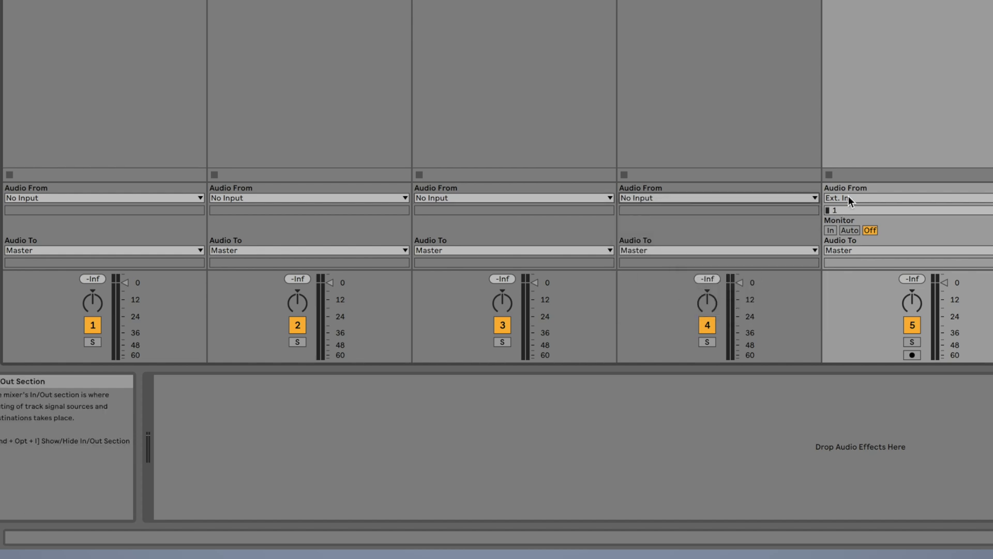
{"action": "left_click", "coordinate": [849, 196]}
{"action": "left_click", "coordinate": [853, 309]}
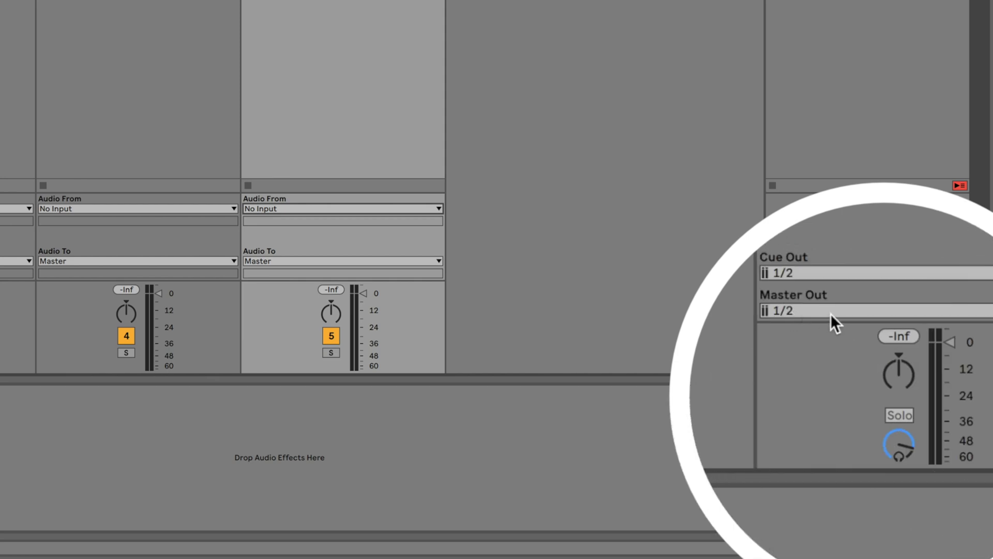
- Try mono output 1 as the Master Out, and set it back to stereo output 1/2
{"action": "left_click", "coordinate": [820, 310]}
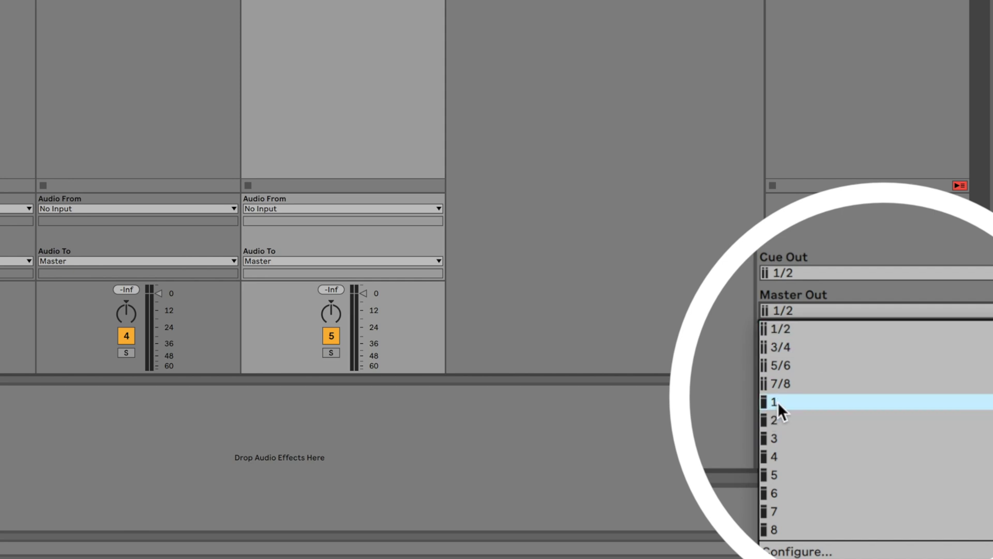
{"action": "left_click", "coordinate": [787, 405]}
{"action": "left_click", "coordinate": [825, 313]}
{"action": "left_click", "coordinate": [809, 328]}
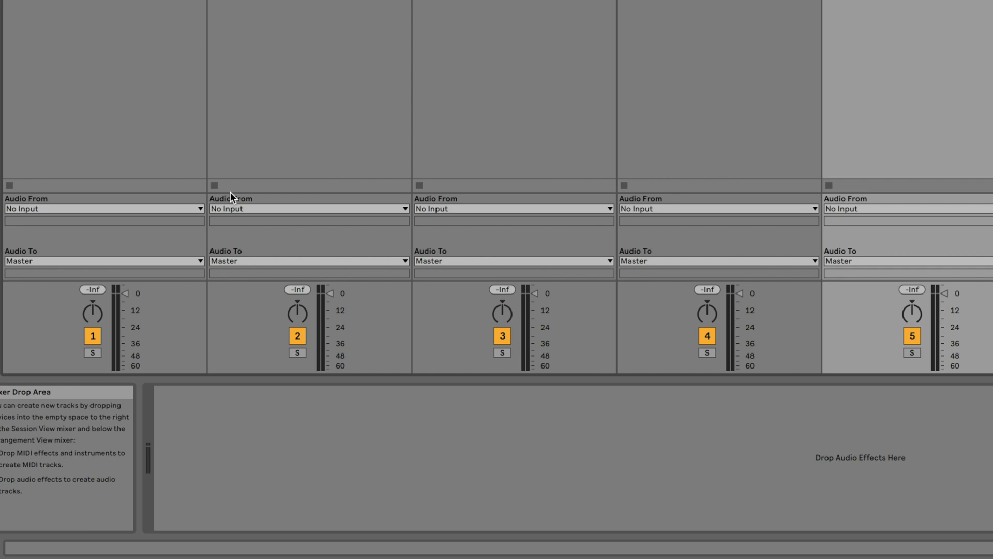
- Route the DRUMS track to external stereo output 1/2 and the BASS track to external mono output 3
{"action": "left_click", "coordinate": [48, 260]}
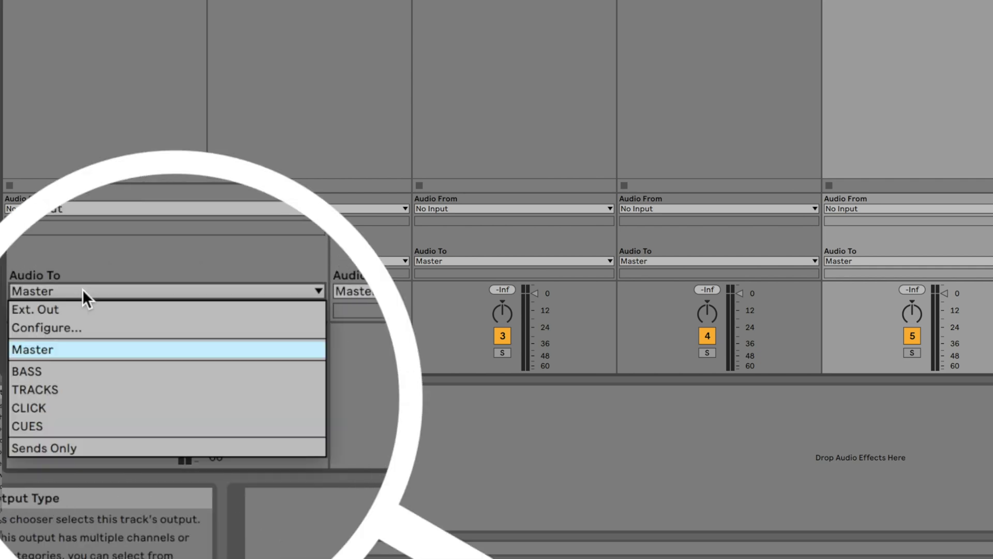
{"action": "left_click", "coordinate": [67, 309]}
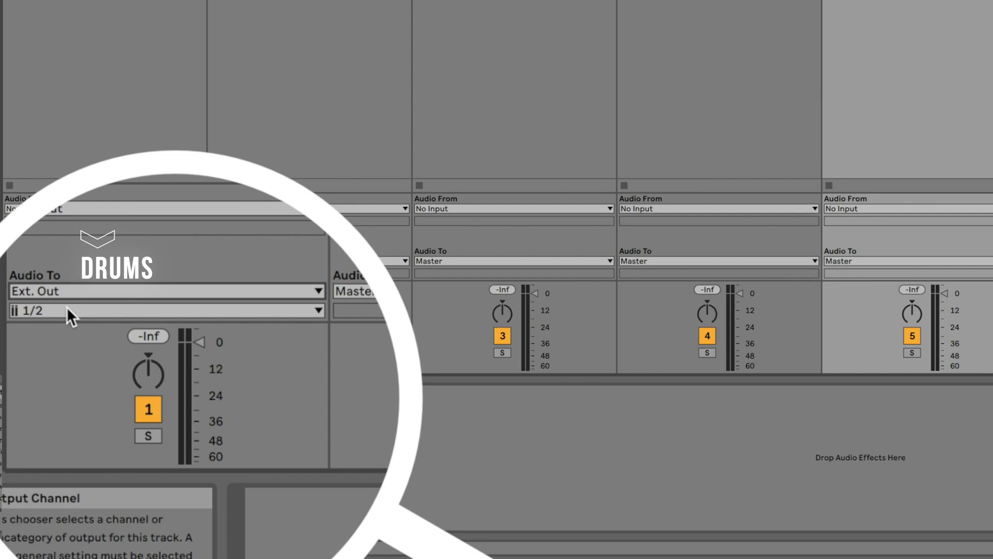
{"action": "left_click", "coordinate": [67, 308]}
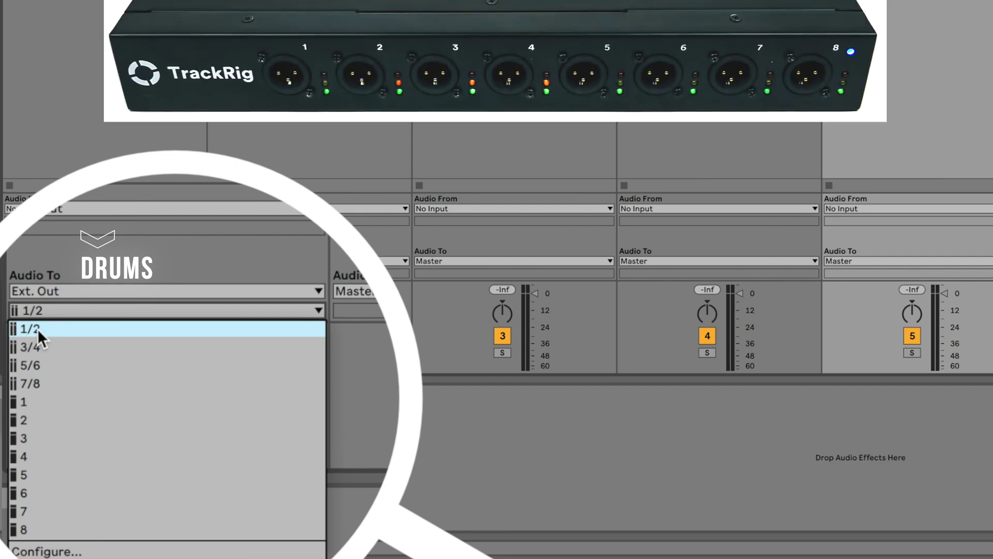
{"action": "left_click", "coordinate": [63, 328]}
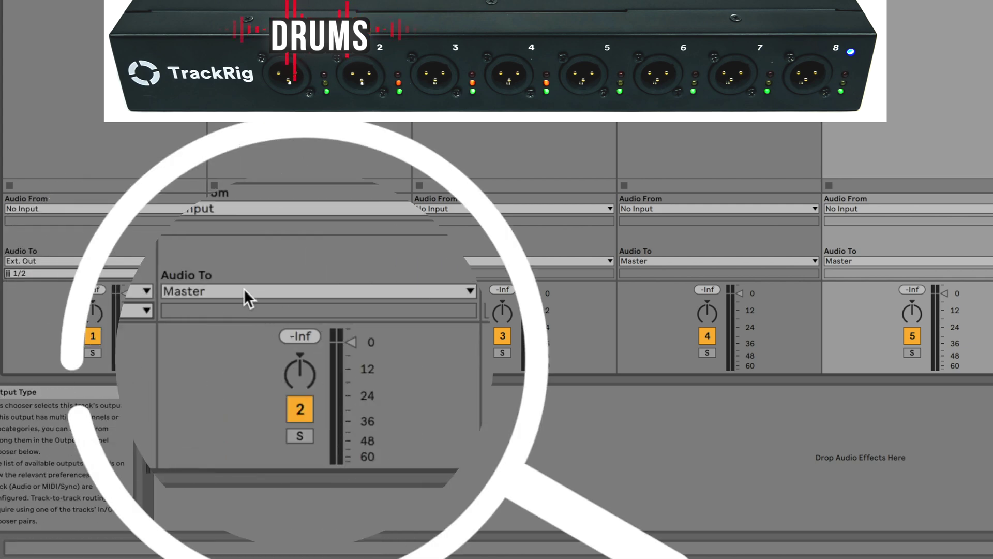
{"action": "left_click", "coordinate": [261, 260]}
{"action": "left_click", "coordinate": [234, 310]}
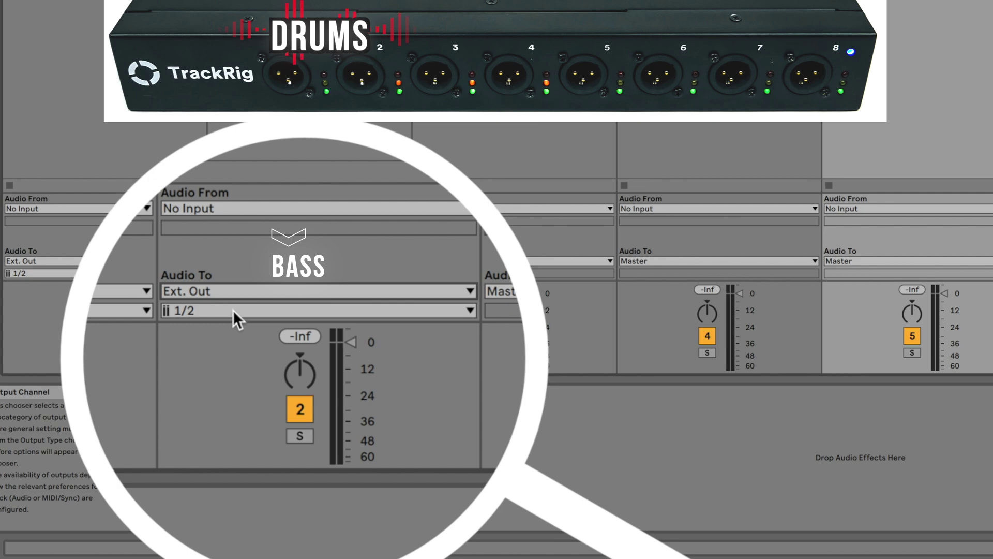
{"action": "left_click", "coordinate": [234, 311]}
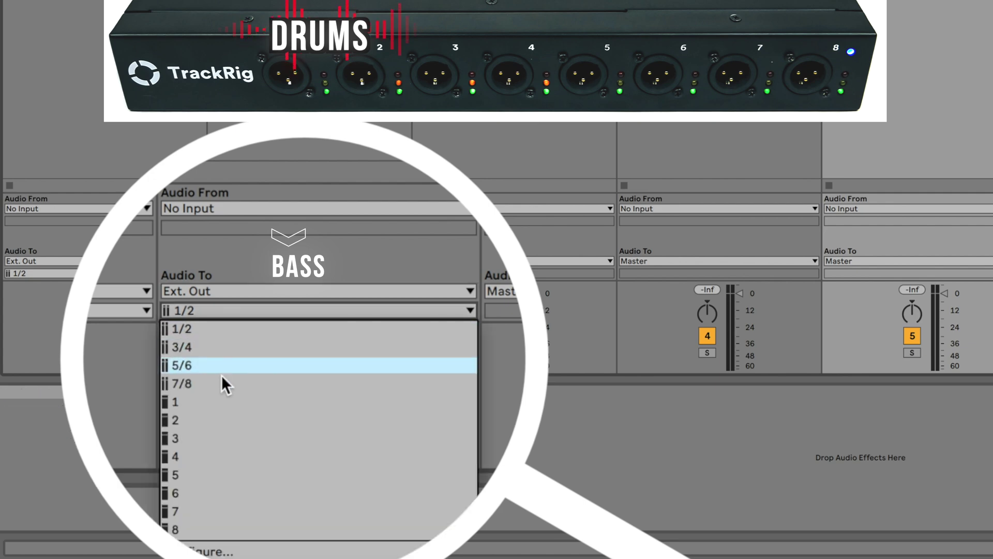
{"action": "left_click", "coordinate": [181, 438]}
- Route the TRACKS track to external stereo output 5/6
{"action": "left_click", "coordinate": [473, 261]}
{"action": "left_click", "coordinate": [408, 306]}
{"action": "left_click", "coordinate": [371, 311]}
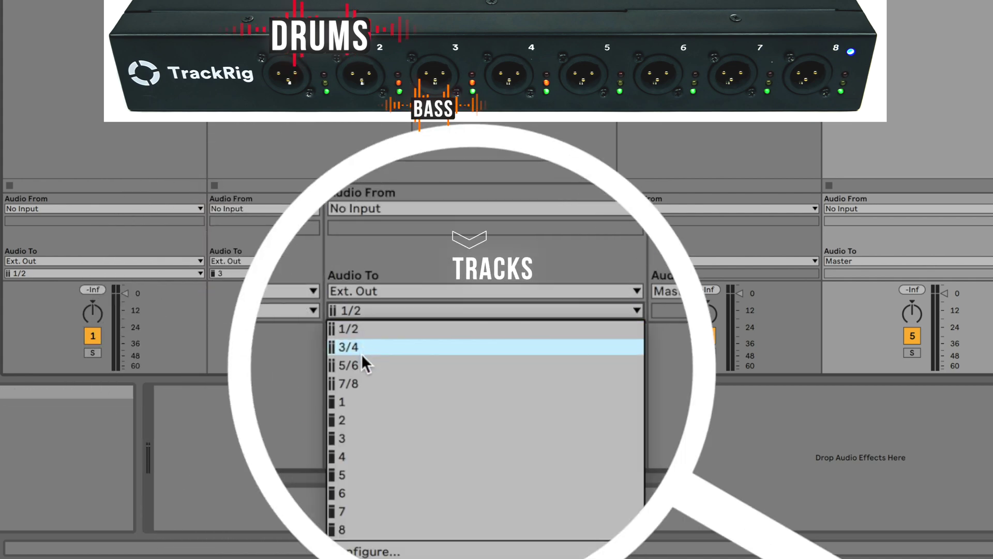
{"action": "left_click", "coordinate": [393, 365]}
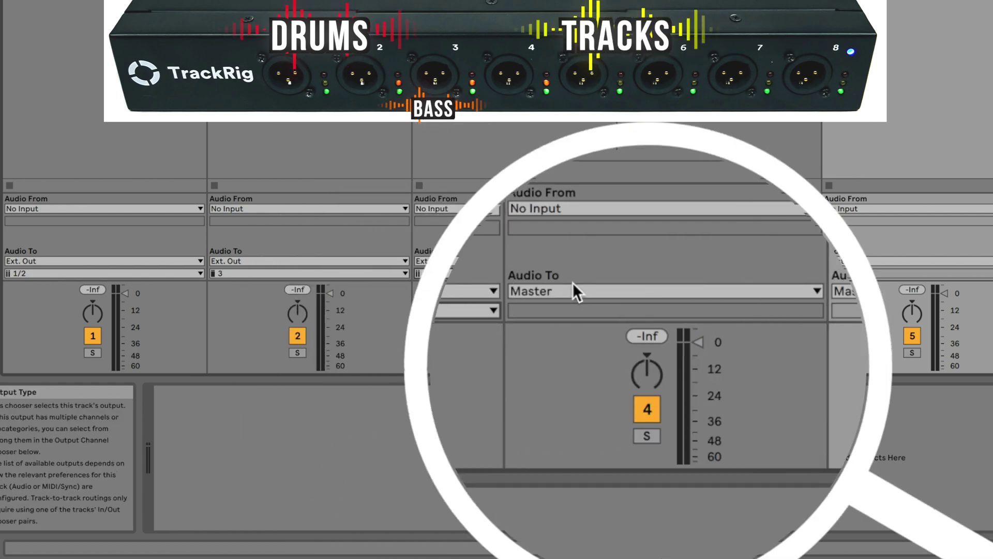
- Route the CLICK track to external mono output 7 and the CUES track to external mono output 8
{"action": "left_click", "coordinate": [573, 283]}
{"action": "left_click", "coordinate": [575, 309]}
{"action": "left_click", "coordinate": [576, 309]}
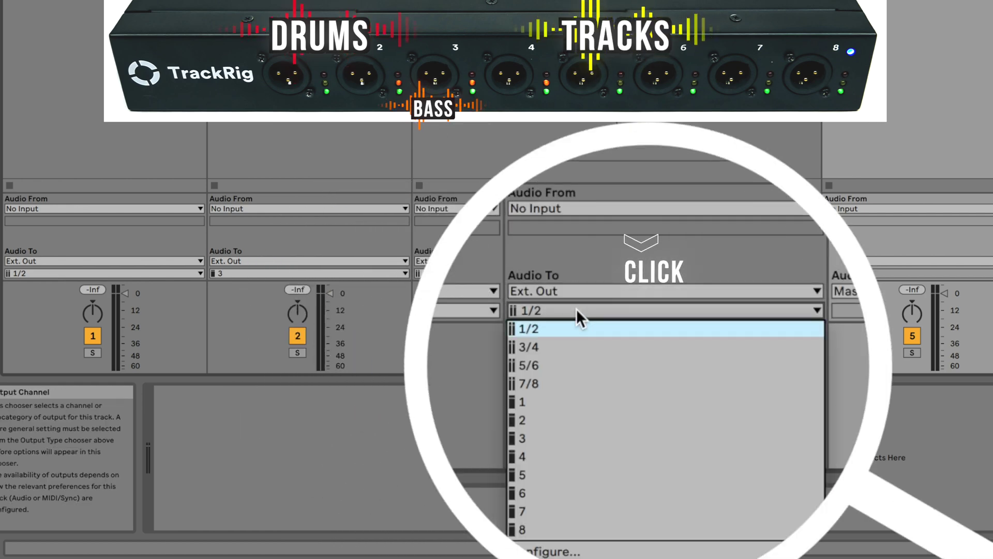
{"action": "left_click", "coordinate": [541, 509]}
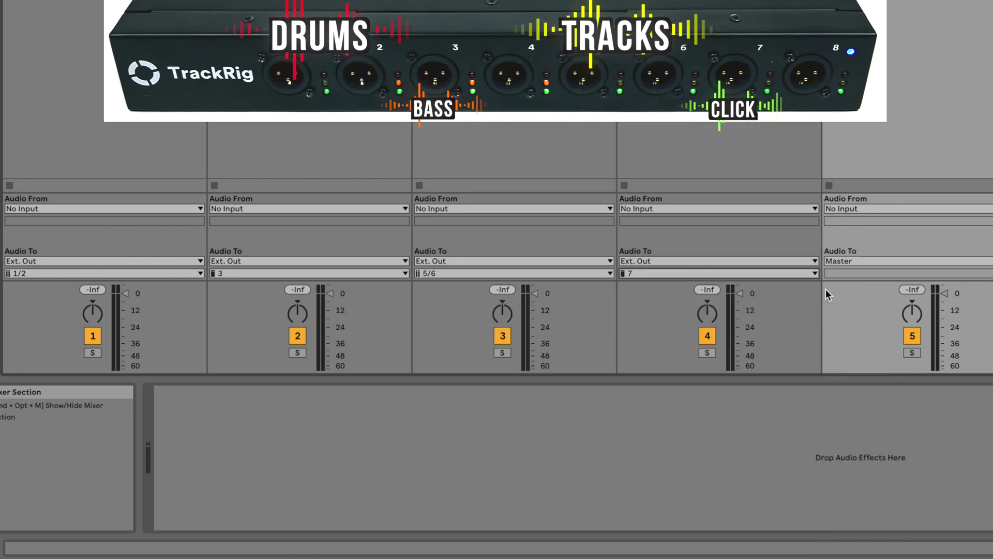
{"action": "left_click", "coordinate": [877, 261]}
{"action": "left_click", "coordinate": [799, 312]}
{"action": "left_click", "coordinate": [792, 309]}
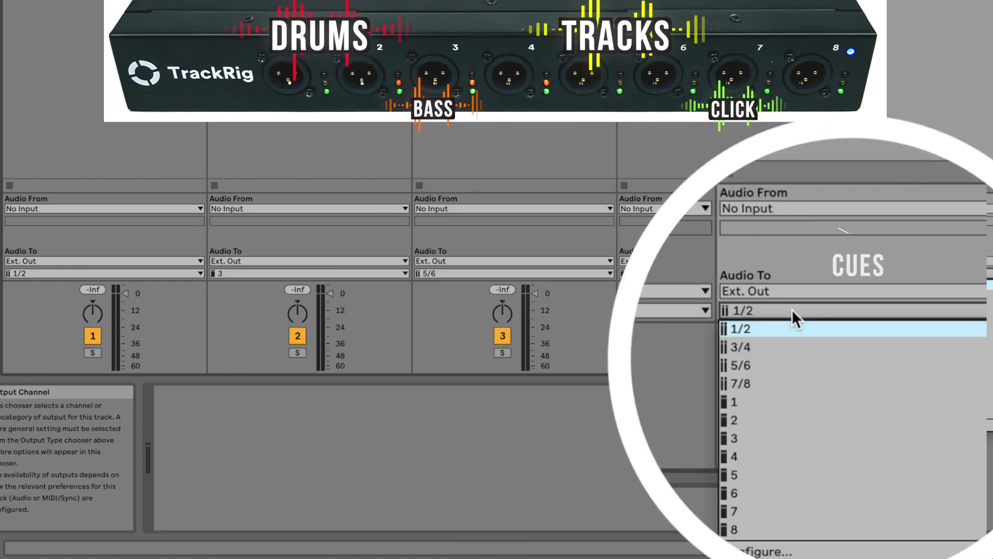
{"action": "left_click", "coordinate": [761, 530]}
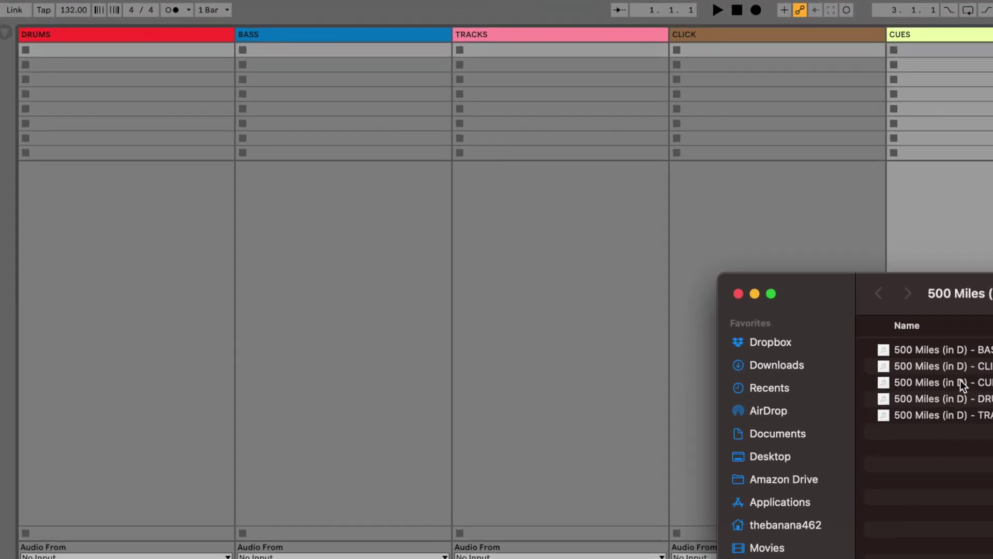
- Import the 500 Miles (in D) DRUMS, BASS, TRACKS, CLICK and CUES files into the first clip slot of their matching tracks, and close the file window
{"action": "left_click_drag", "start_coordinate": [952, 399], "coordinate": [135, 49]}
{"action": "left_click_drag", "start_coordinate": [135, 48], "coordinate": [135, 49]}
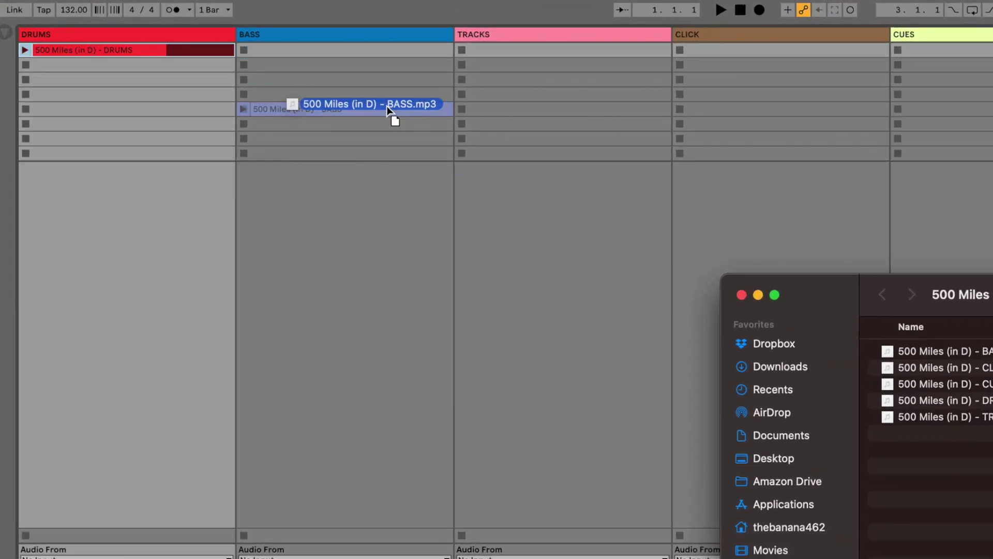
{"action": "left_click_drag", "start_coordinate": [393, 115], "coordinate": [342, 54]}
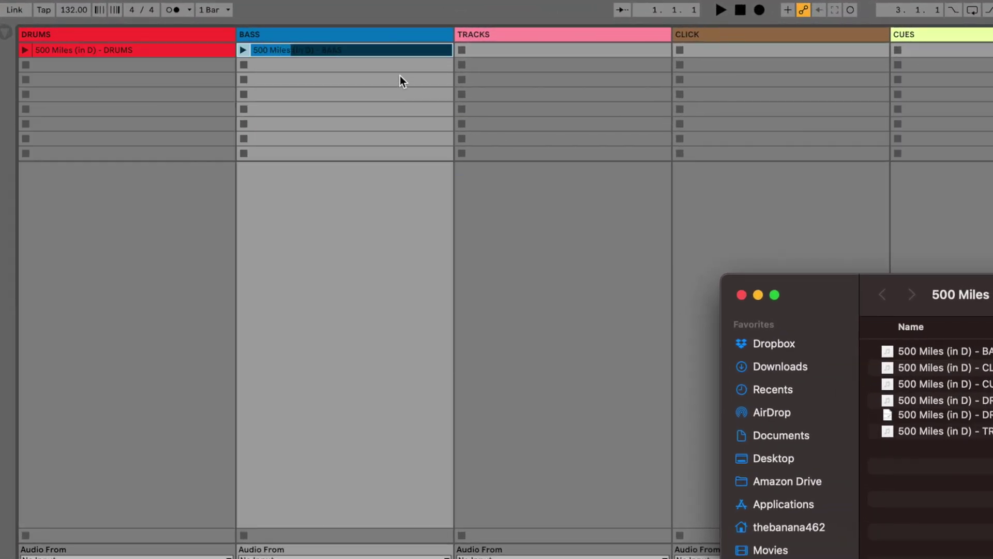
{"action": "left_click_drag", "start_coordinate": [931, 428], "coordinate": [573, 49]}
{"action": "left_click_drag", "start_coordinate": [931, 384], "coordinate": [828, 50]}
{"action": "left_click_drag", "start_coordinate": [932, 400], "coordinate": [983, 50]}
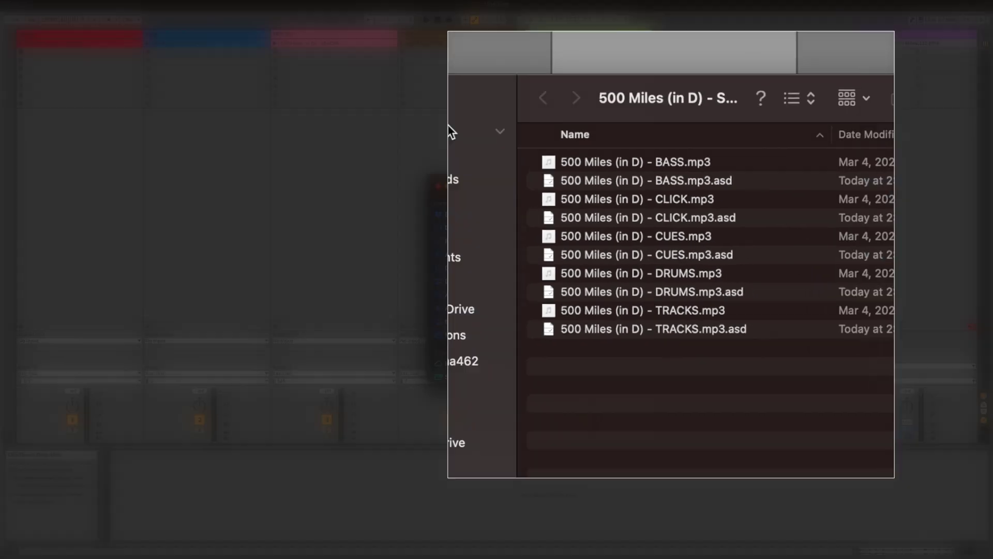
{"action": "left_click", "coordinate": [437, 186]}
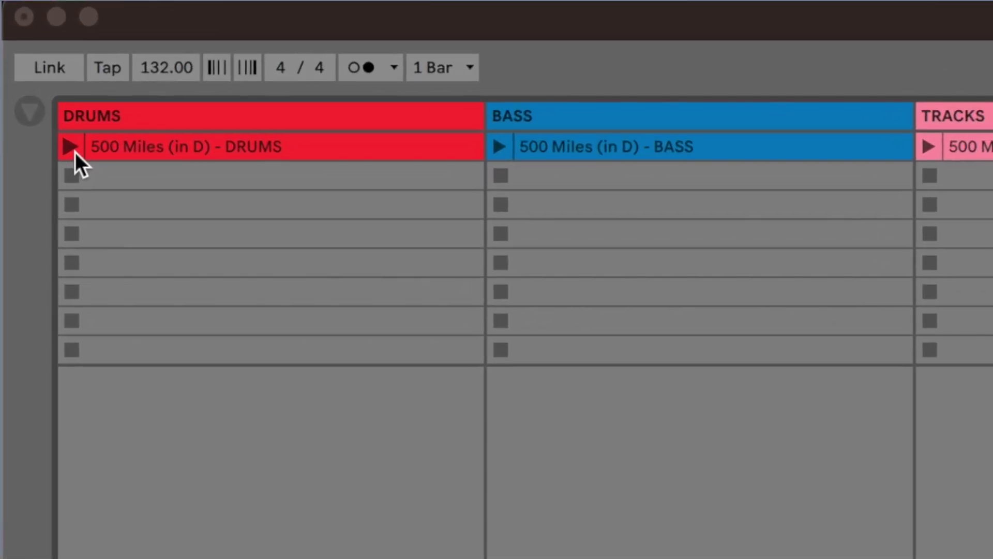
- Launch the 500 Miles DRUMS clip, open its sample settings, and switch Warp on and back off
{"action": "left_click", "coordinate": [73, 151]}
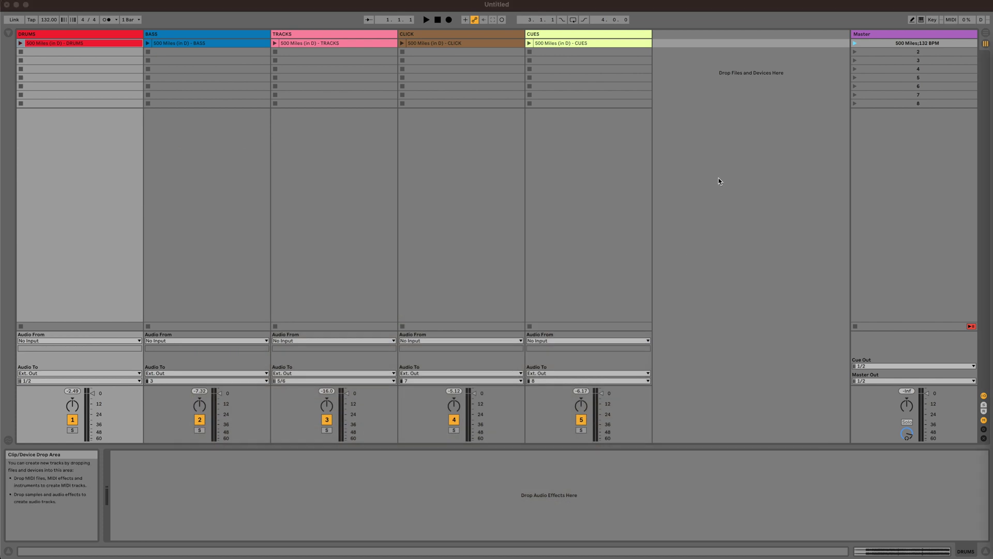
{"action": "left_click", "coordinate": [720, 181]}
{"action": "double_click", "coordinate": [84, 44]}
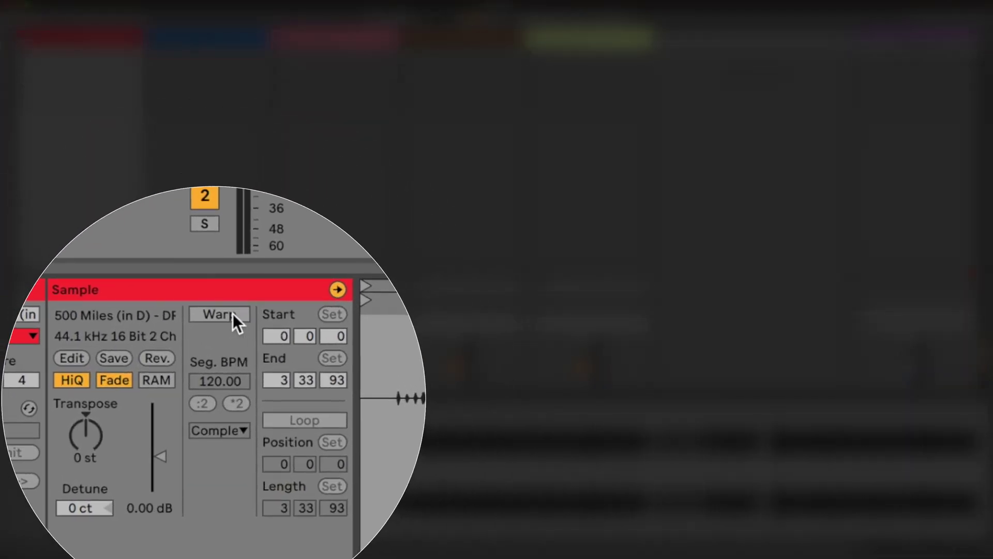
{"action": "left_click", "coordinate": [210, 411]}
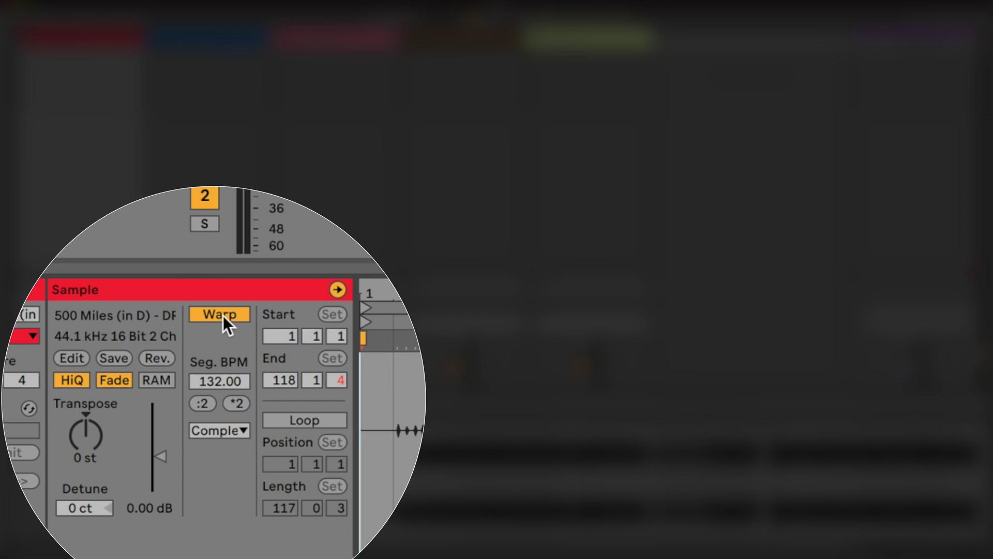
{"action": "left_click", "coordinate": [222, 315]}
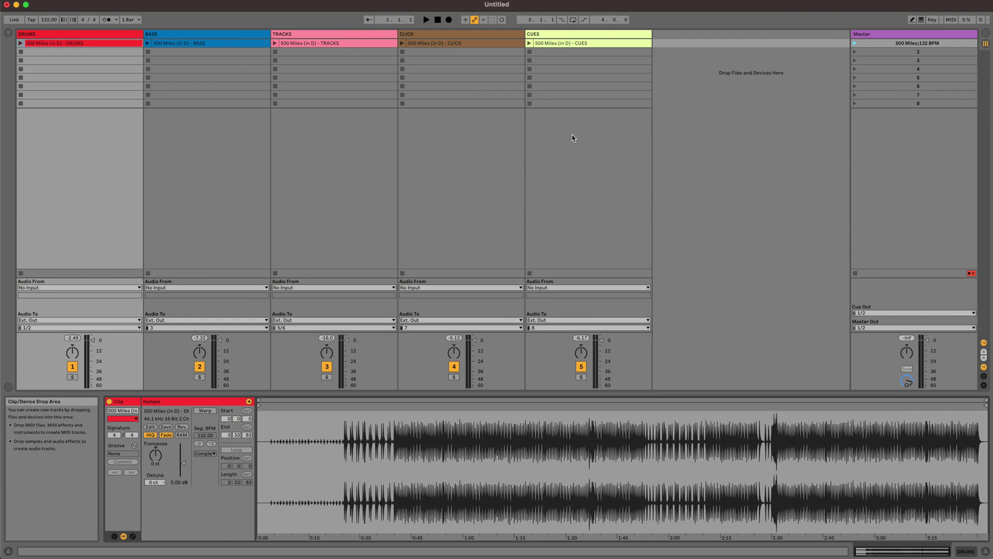
- Change the audio output device to Universal Audio Thunderbolt (16 In, 10 Out) in the preferences and close them
{"action": "key", "text": "super+comma"}
{"action": "left_click", "coordinate": [540, 190]}
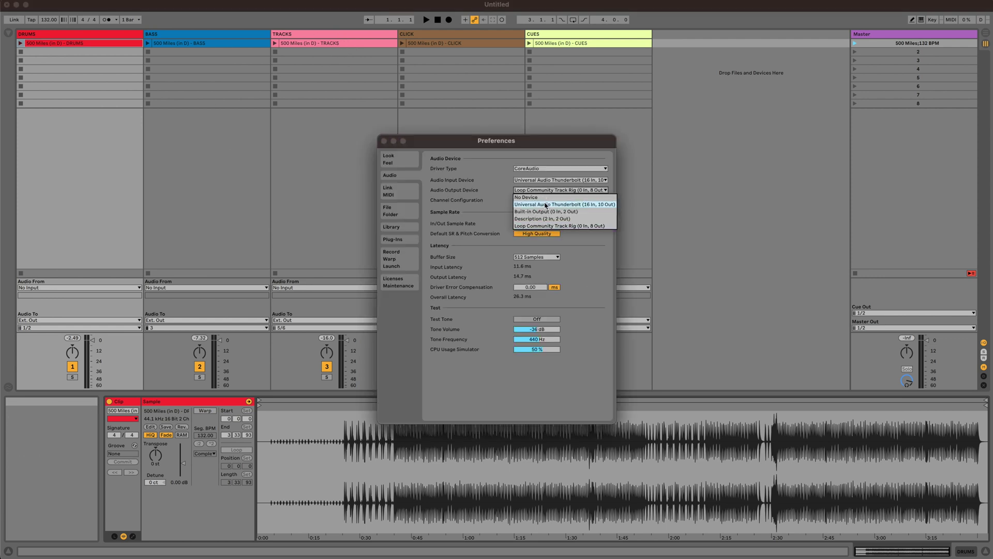
{"action": "left_click", "coordinate": [545, 205]}
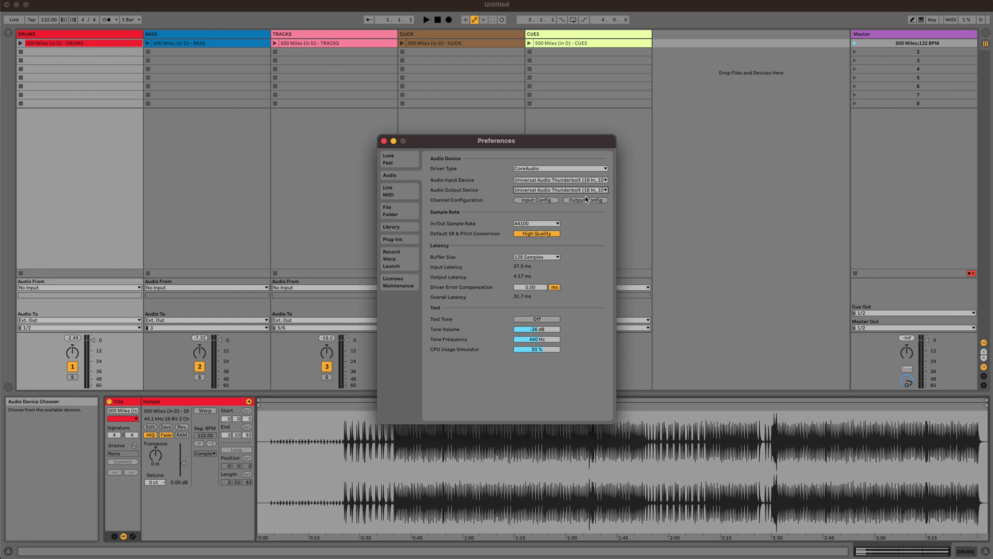
{"action": "key", "text": "Escape"}
- Set Audio To to Master on the DRUMS, BASS, TRACKS, CLICK and CUES tracks
{"action": "left_click", "coordinate": [78, 320]}
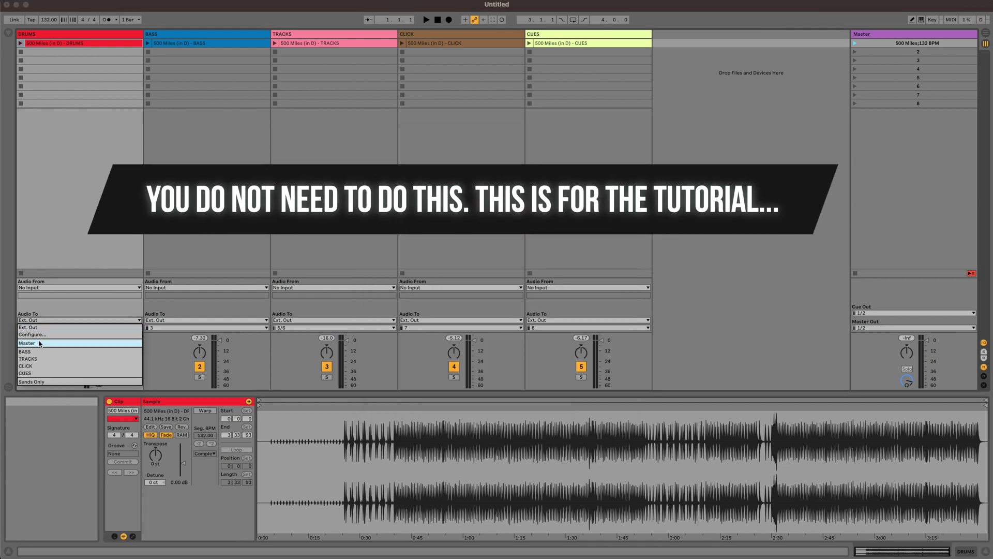
{"action": "left_click", "coordinate": [40, 343]}
{"action": "left_click", "coordinate": [207, 319]}
{"action": "left_click", "coordinate": [176, 343]}
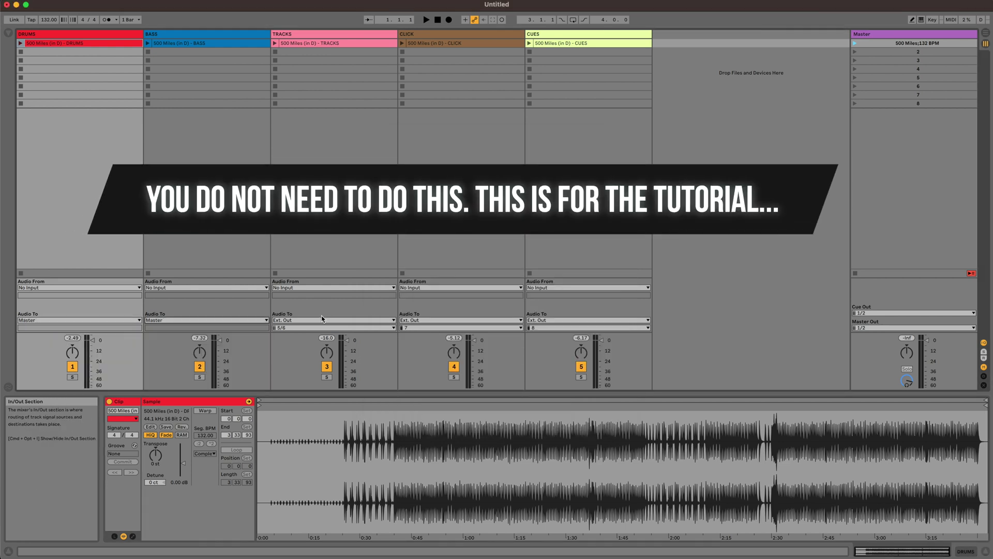
{"action": "left_click", "coordinate": [322, 319]}
{"action": "left_click", "coordinate": [312, 343]}
{"action": "left_click", "coordinate": [420, 320]}
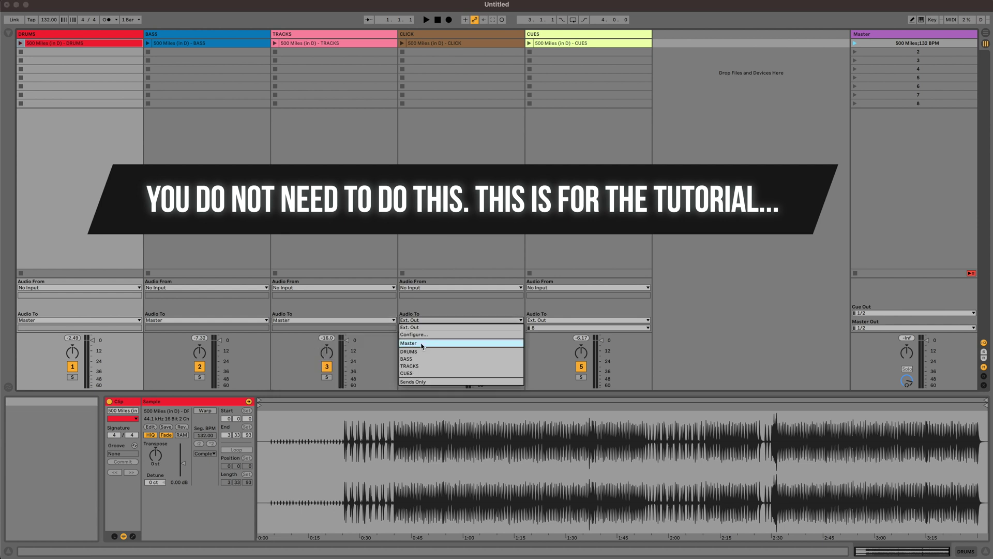
{"action": "left_click", "coordinate": [422, 343]}
{"action": "left_click", "coordinate": [538, 320]}
{"action": "left_click", "coordinate": [548, 343]}
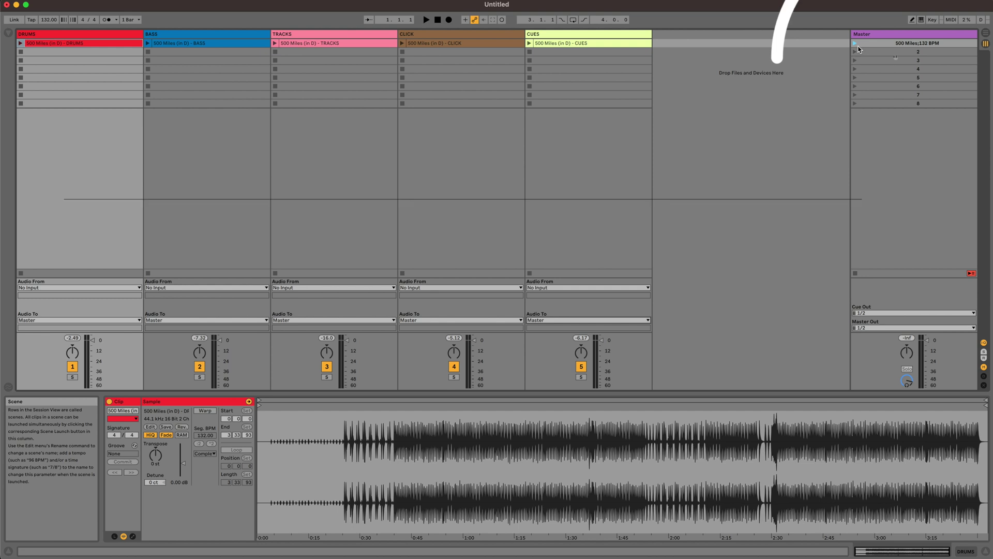
- Launch the 500 Miles scene to play all its clips, and move the song position forward
{"action": "left_click", "coordinate": [855, 43]}
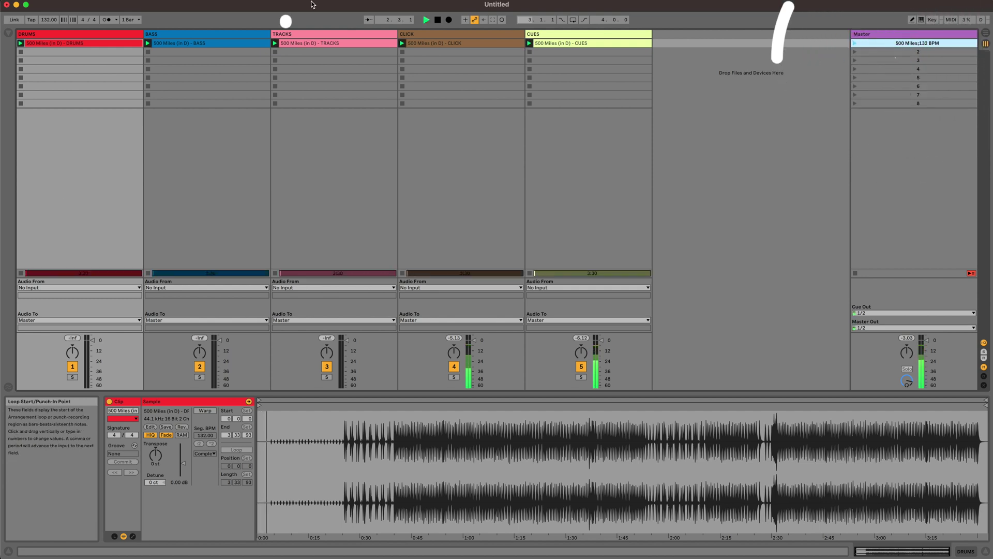
{"action": "left_click_drag", "start_coordinate": [388, 20], "coordinate": [388, 10]}
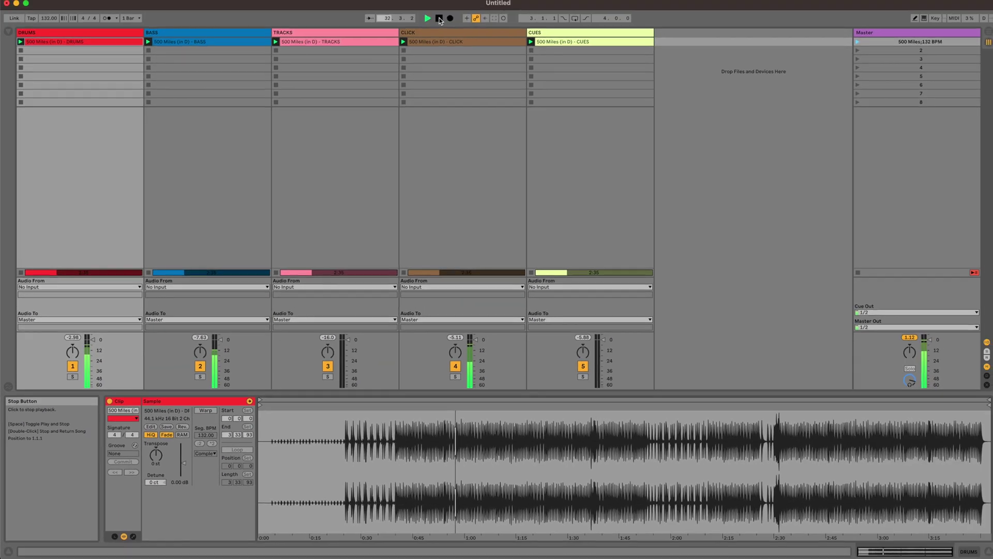
- Stop playback and import the 24k Magic DRUMS, BASS, TRACKS, CLICK and CUES stems from Finder into the matching tracks of the second scene
{"action": "double_click", "coordinate": [439, 20]}
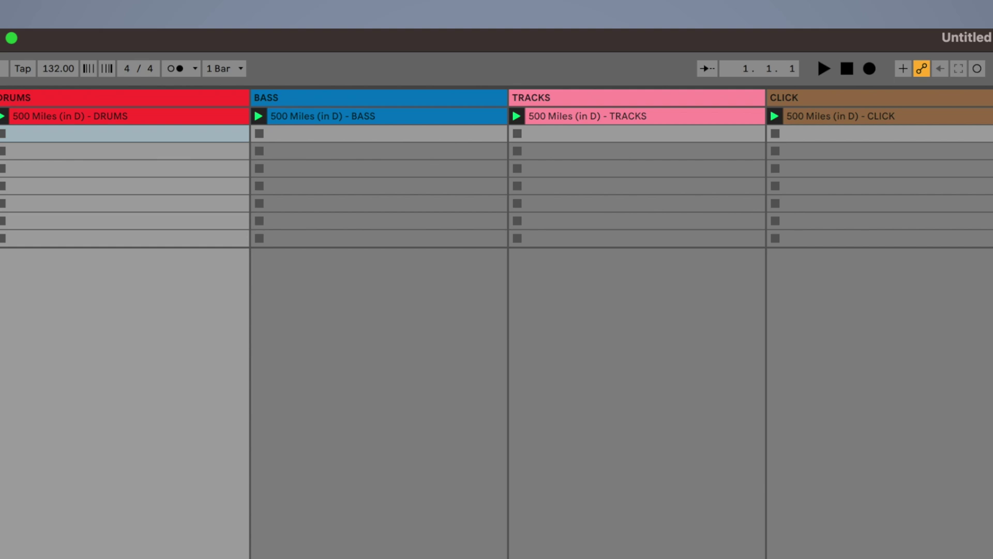
{"action": "key", "text": "super+Tab"}
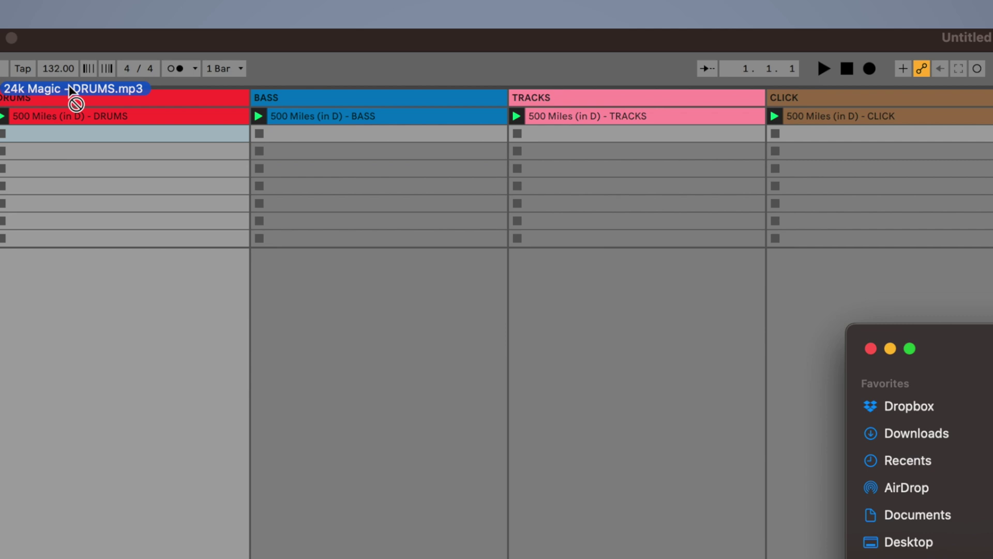
{"action": "left_click_drag", "start_coordinate": [69, 86], "coordinate": [79, 131]}
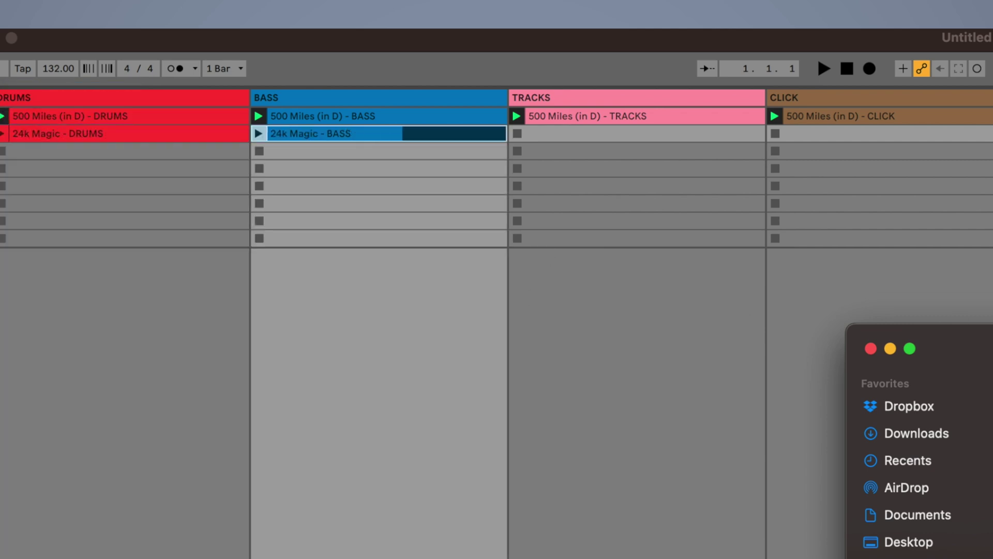
{"action": "left_click_drag", "start_coordinate": [990, 440], "coordinate": [698, 133]}
{"action": "left_click_drag", "start_coordinate": [990, 454], "coordinate": [838, 133]}
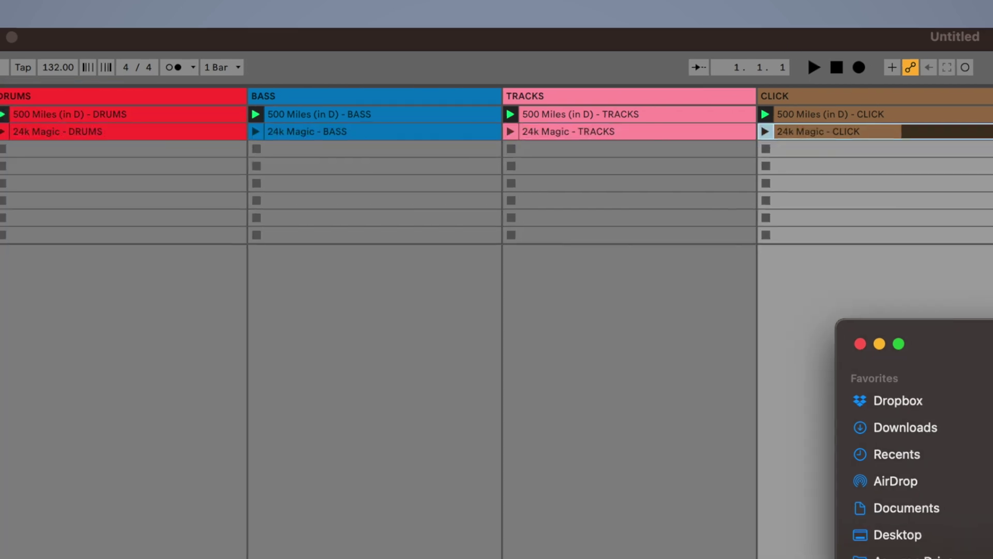
{"action": "left_click_drag", "start_coordinate": [973, 423], "coordinate": [977, 113]}
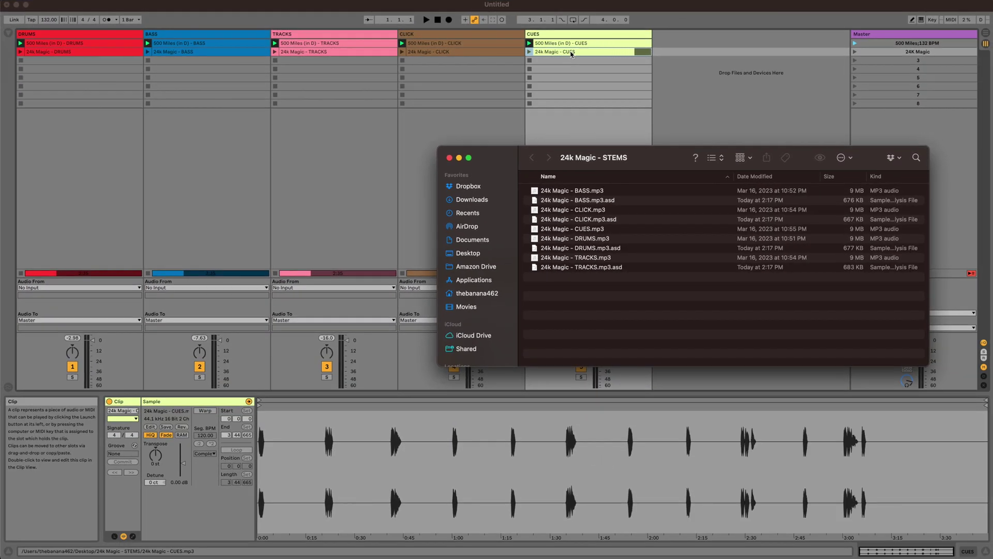
{"action": "left_click", "coordinate": [449, 158]}
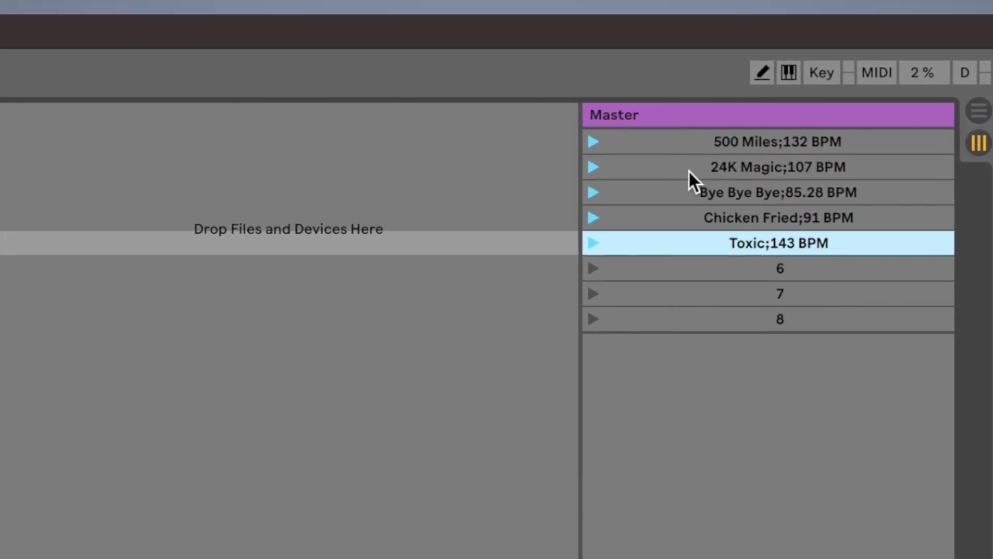
- Delete the empty scenes below the Toxic scene
{"action": "left_click", "coordinate": [688, 170]}
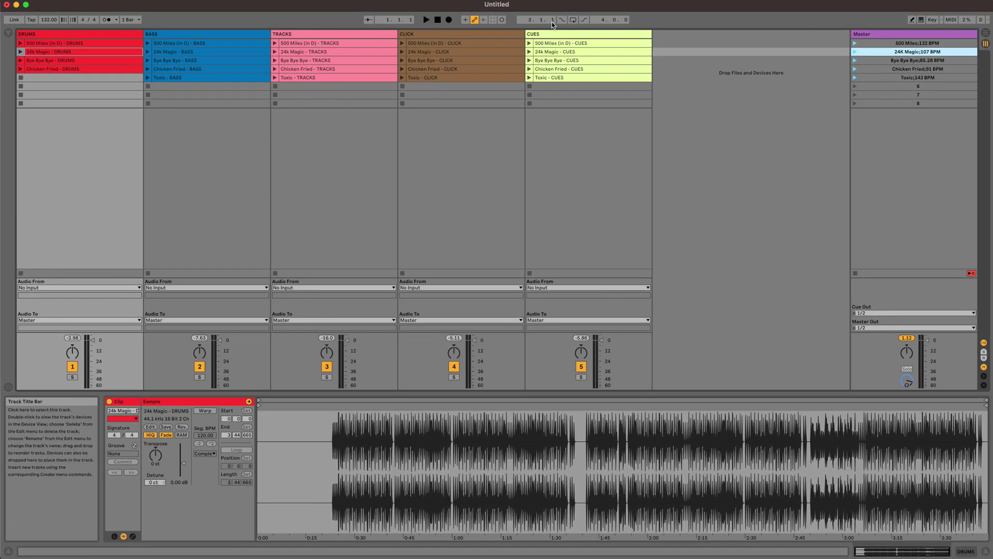
{"action": "left_click", "coordinate": [564, 70]}
{"action": "right_click", "coordinate": [918, 86]}
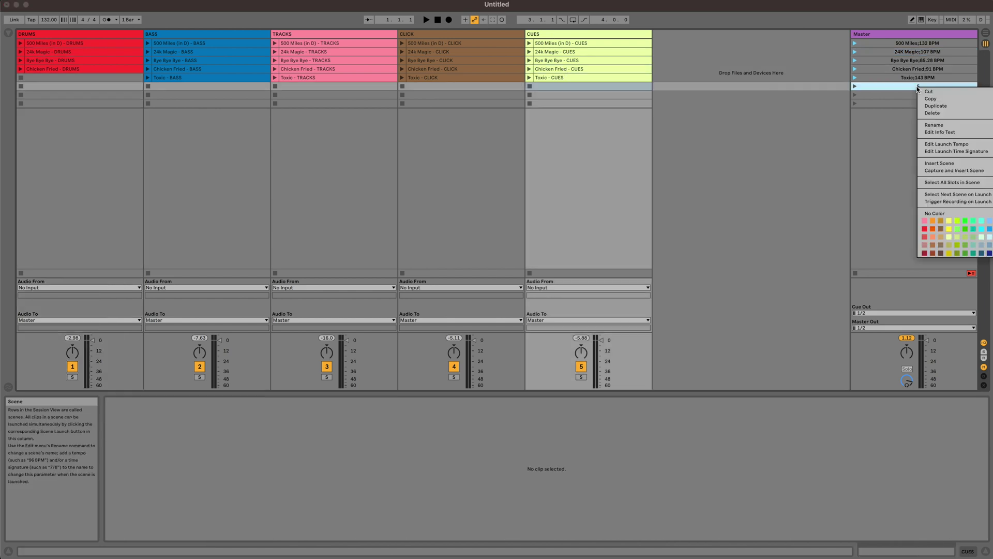
{"action": "left_click", "coordinate": [933, 113]}
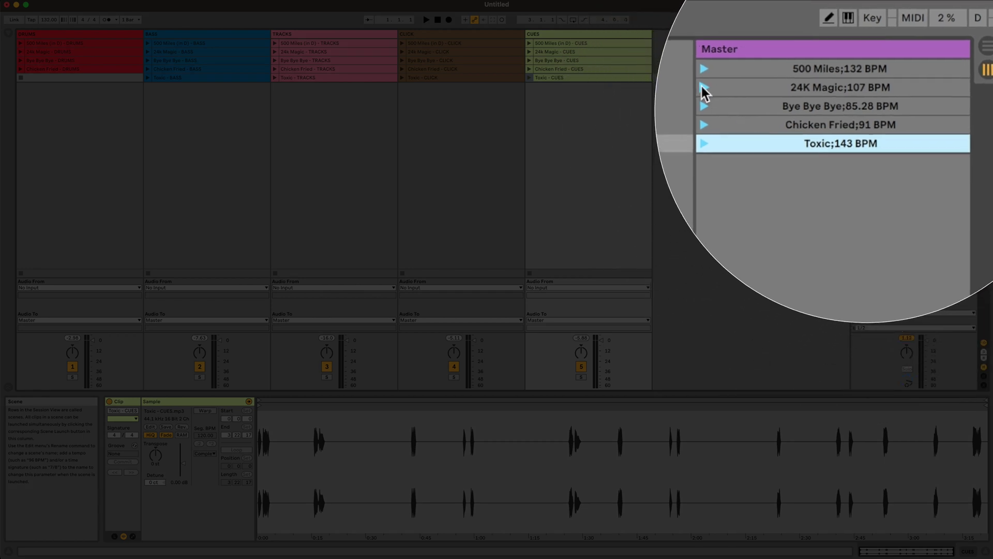
- Launch the 24K Magic, Bye Bye Bye, Chicken Fried and Toxic scenes one after another to check their playback
{"action": "left_click", "coordinate": [855, 52]}
{"action": "left_click", "coordinate": [437, 21]}
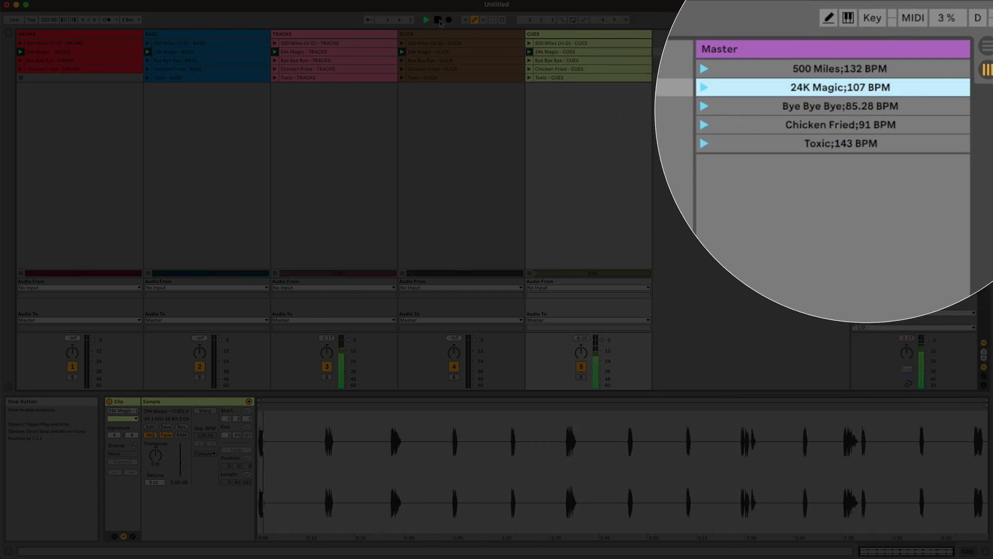
{"action": "left_click", "coordinate": [705, 107]}
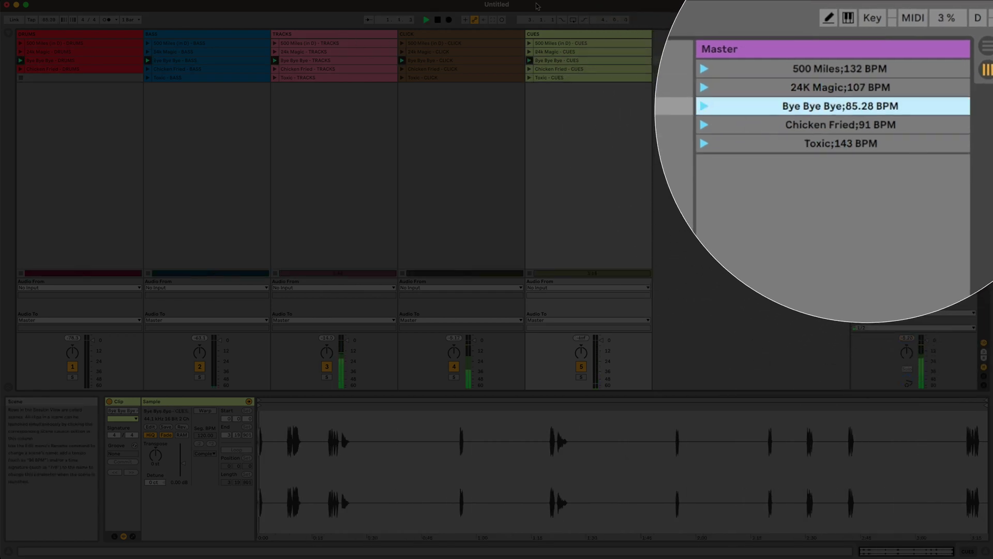
{"action": "left_click", "coordinate": [704, 125]}
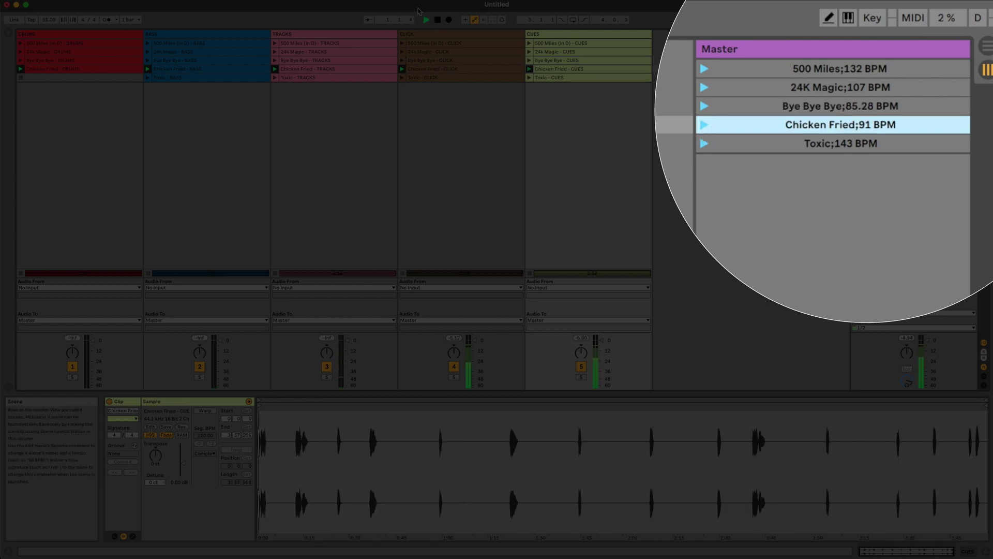
{"action": "left_click", "coordinate": [704, 144]}
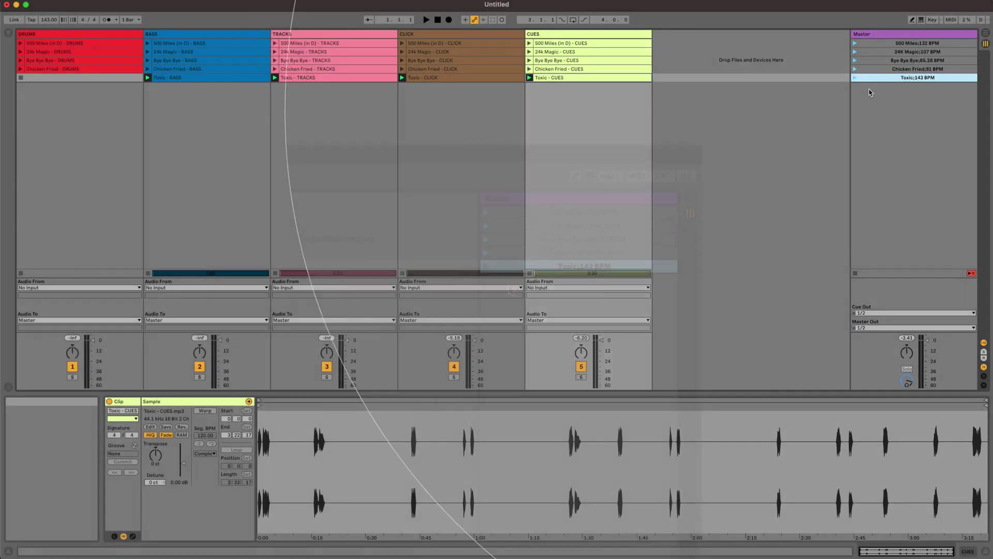
- Select the CLICK track and inspect its Chicken Fried and 24k Magic clips
{"action": "left_click", "coordinate": [469, 35]}
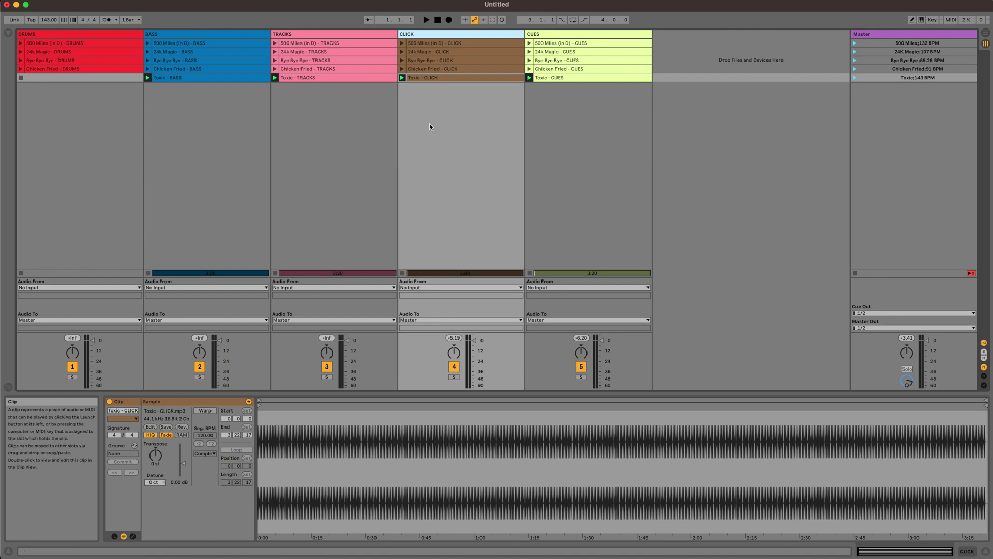
{"action": "left_click", "coordinate": [440, 69]}
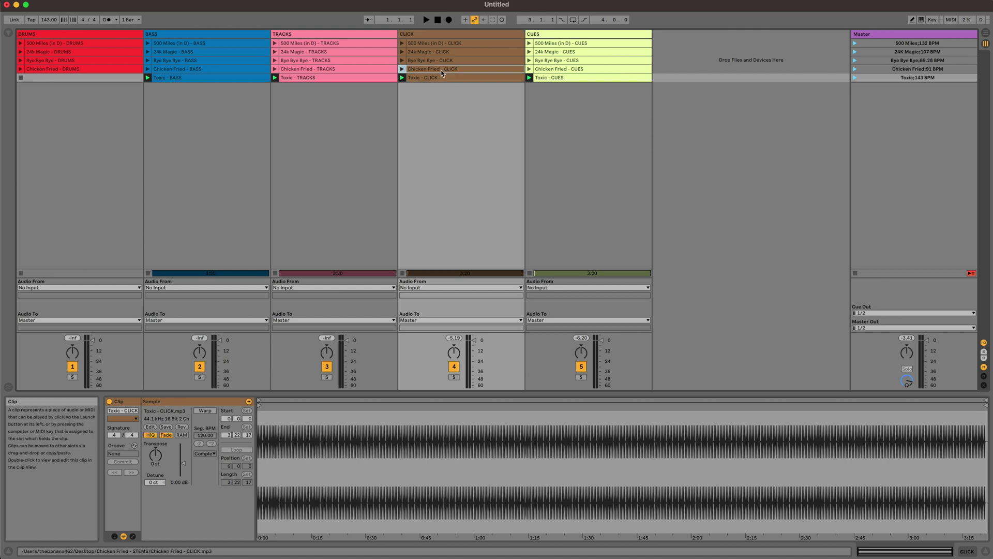
{"action": "left_click", "coordinate": [433, 53]}
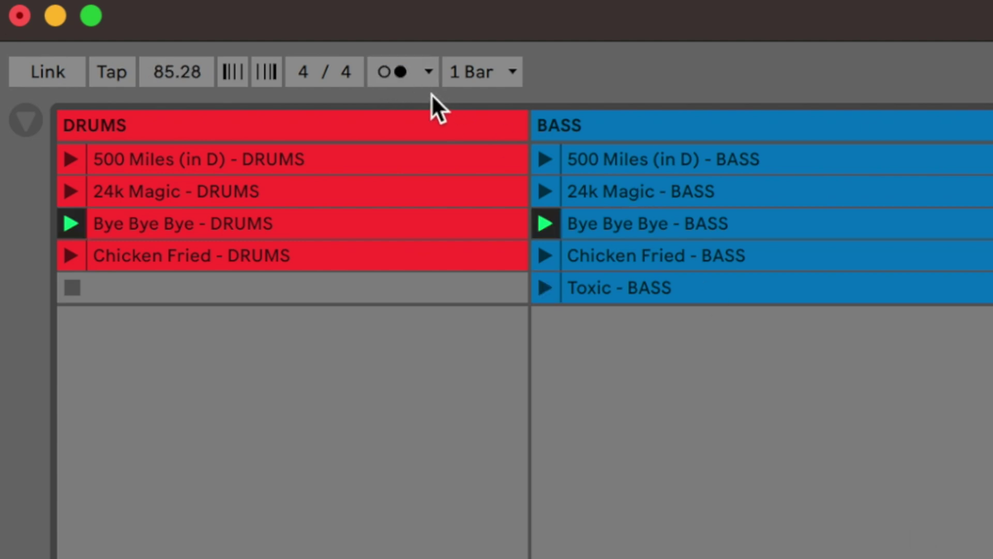
- Turn on the metronome, set its count-in to 1 Bar, and review its rhythm options
{"action": "left_click", "coordinate": [399, 72]}
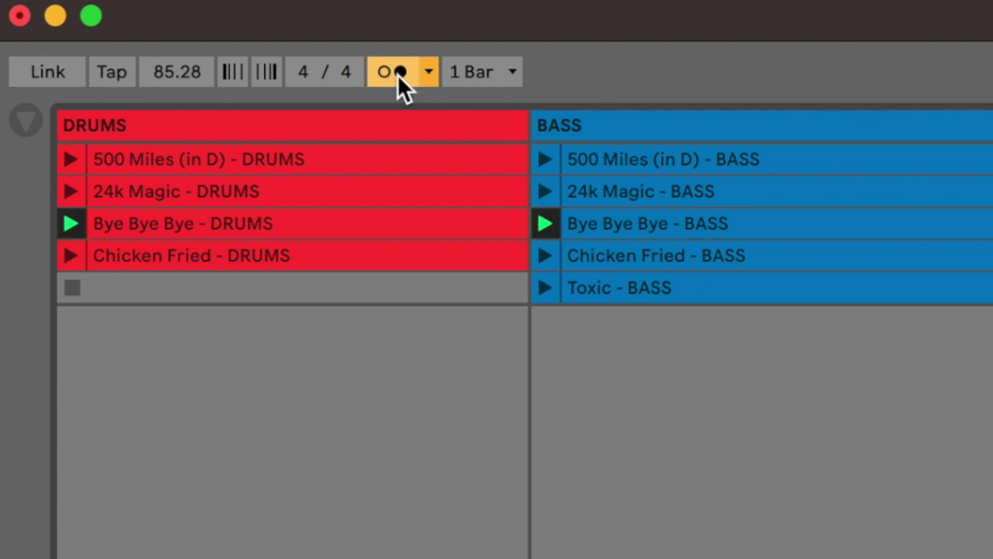
{"action": "left_click", "coordinate": [430, 72]}
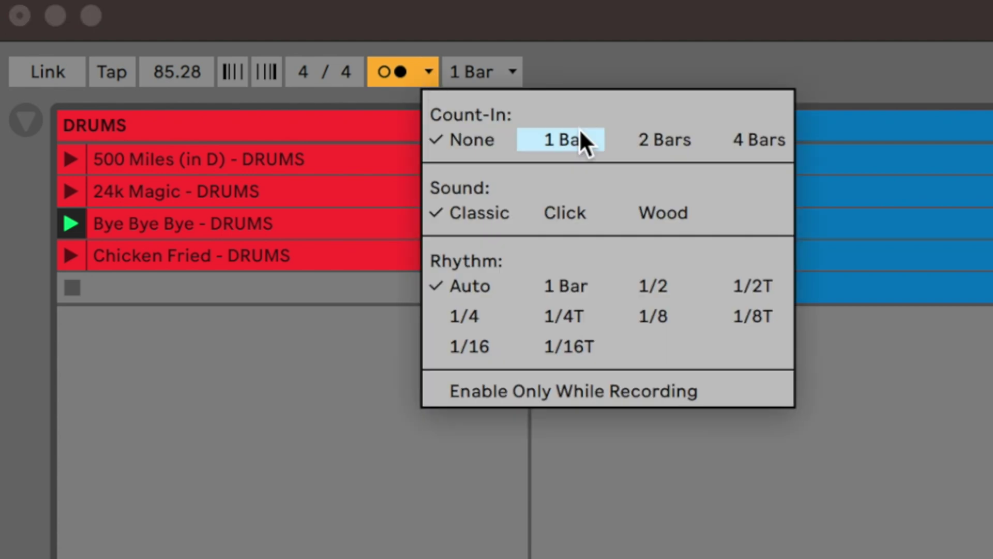
{"action": "left_click", "coordinate": [579, 133]}
{"action": "left_click", "coordinate": [430, 71]}
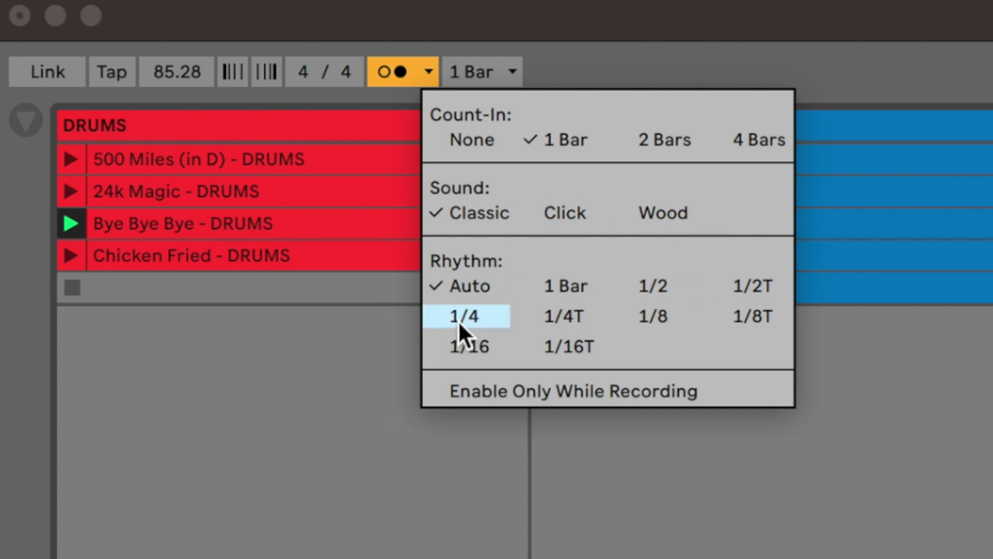
{"action": "left_click", "coordinate": [388, 45]}
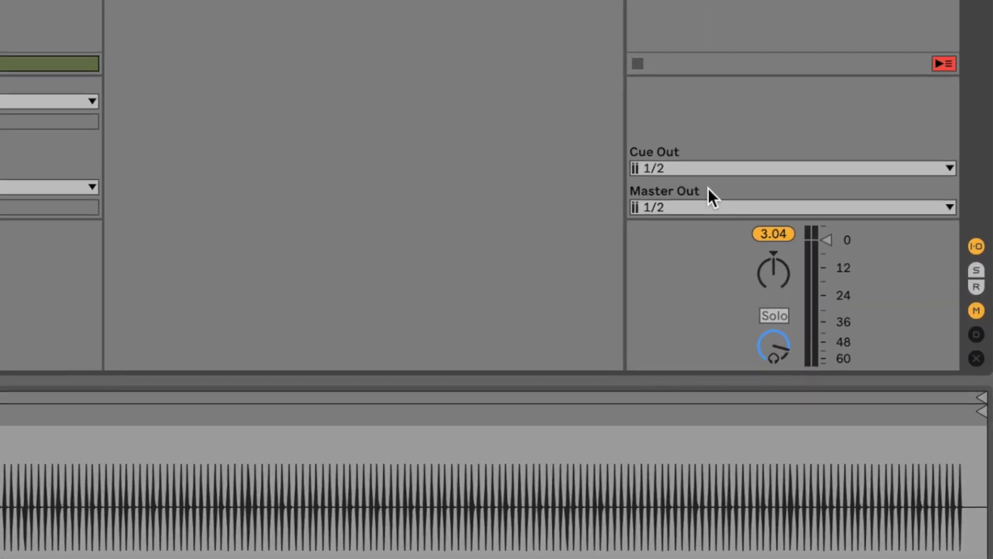
- Set the Cue Out to 1 and the Master Out to 2, and set the CUES track's Audio To to Master
{"action": "left_click", "coordinate": [721, 155]}
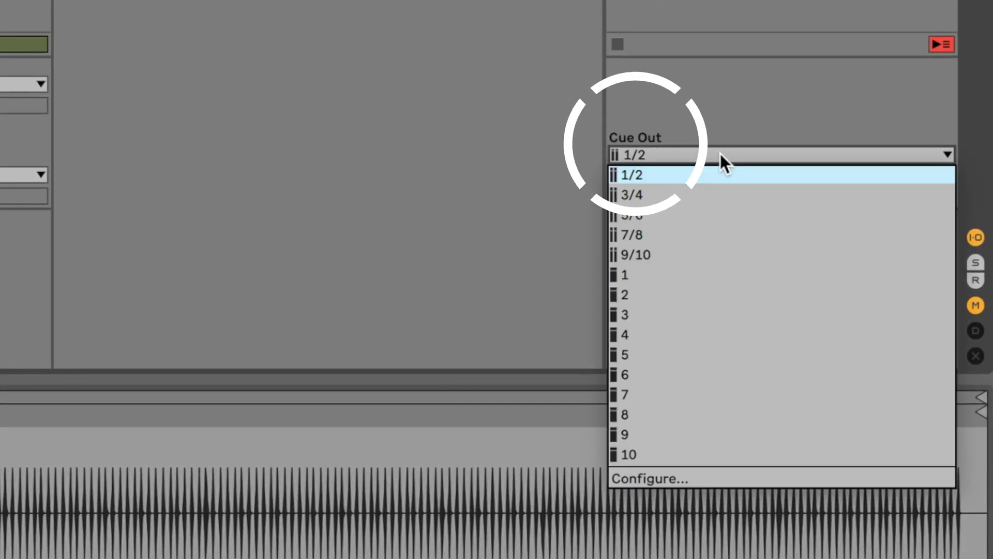
{"action": "left_click", "coordinate": [657, 280]}
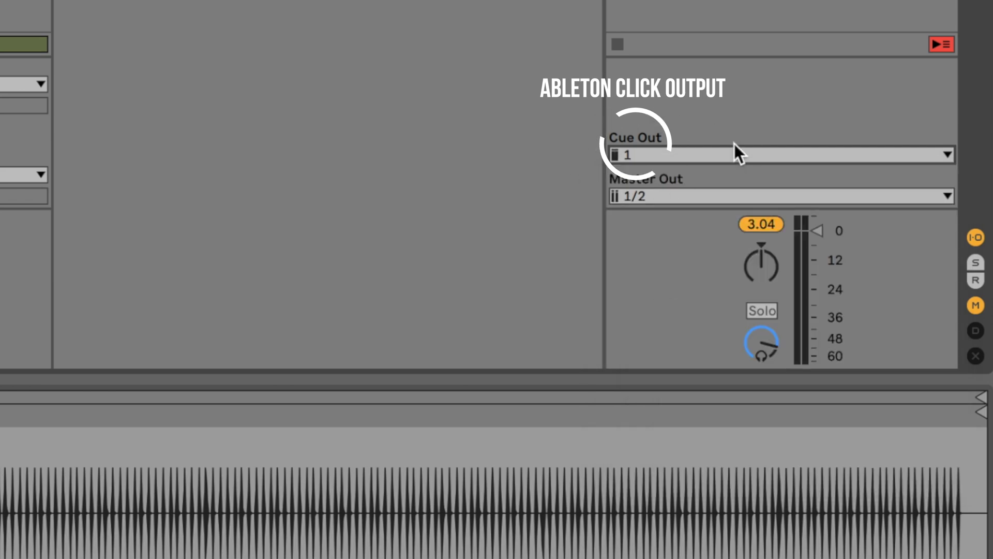
{"action": "left_click", "coordinate": [667, 196]}
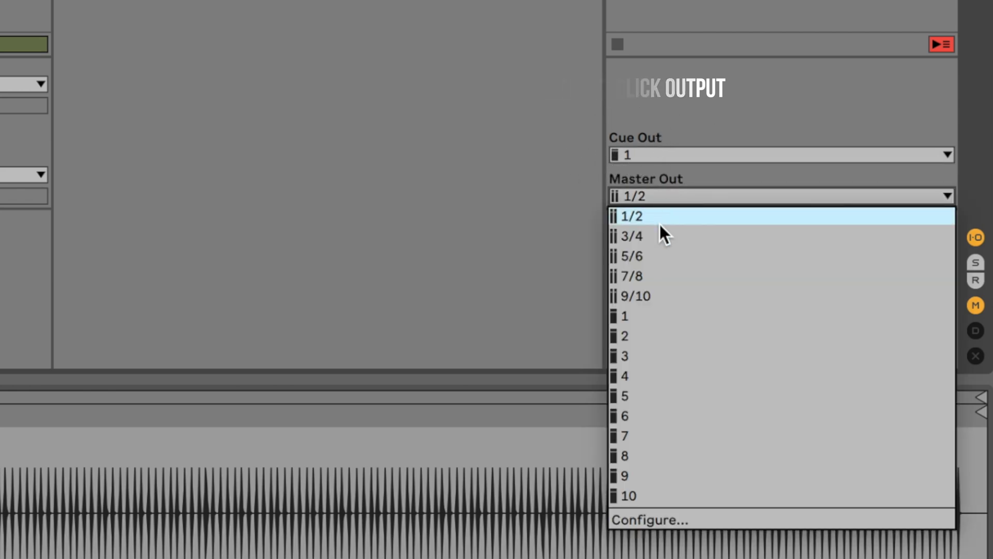
{"action": "left_click", "coordinate": [641, 334]}
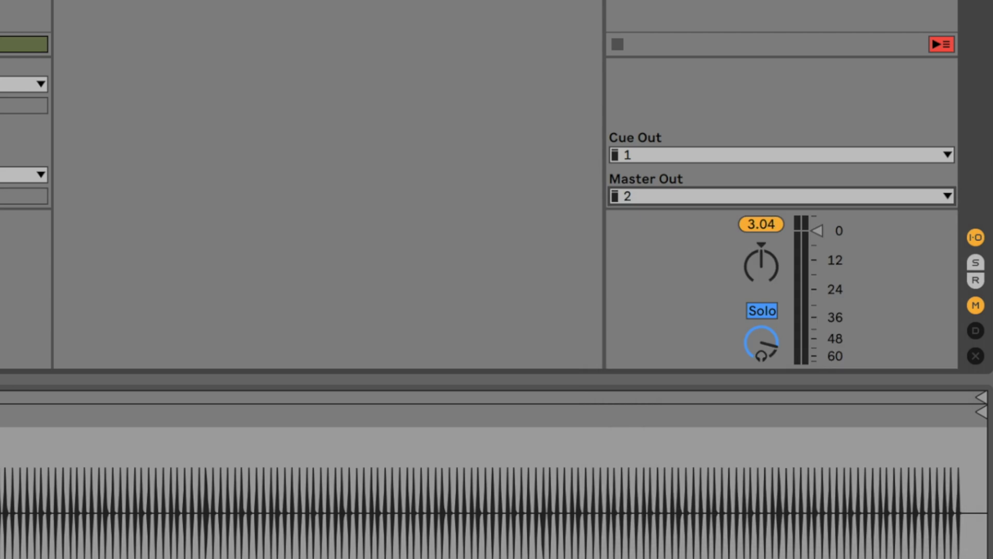
{"action": "left_click", "coordinate": [21, 175]}
{"action": "left_click", "coordinate": [21, 194]}
{"action": "left_click", "coordinate": [21, 174]}
{"action": "left_click", "coordinate": [20, 217]}
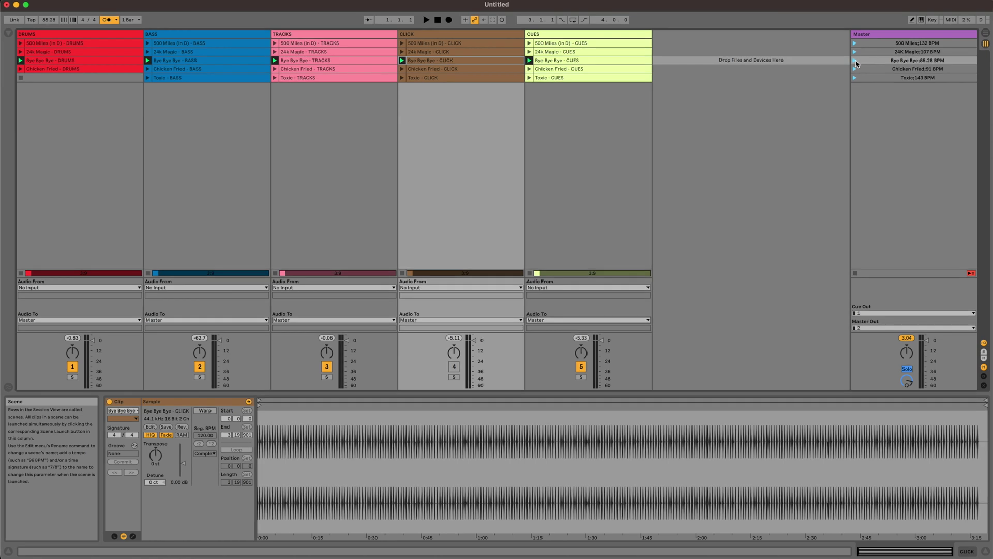
- Play the Bye Bye Bye scene, stop it, and set the Cue Out and Master Out back to 1/2
{"action": "left_click", "coordinate": [855, 61]}
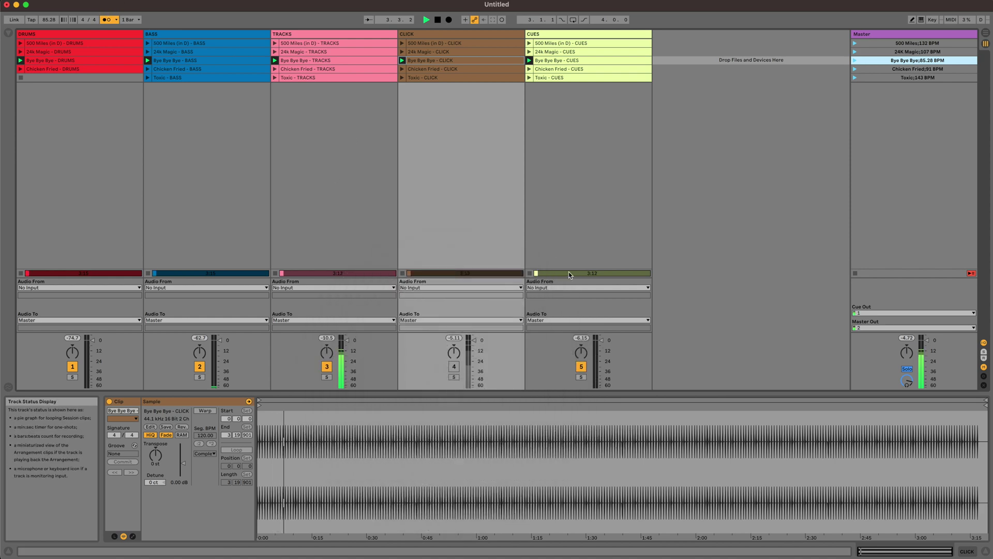
{"action": "key", "text": "space"}
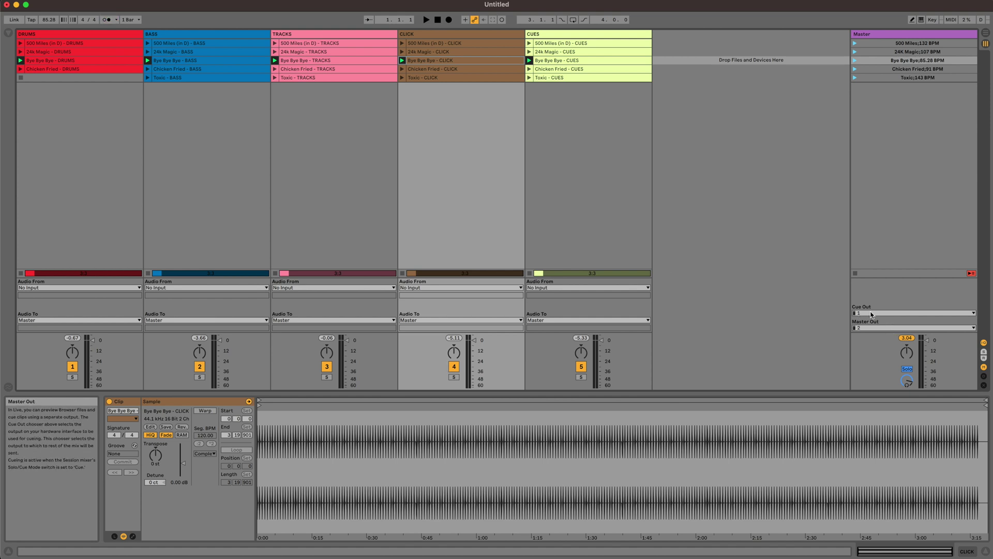
{"action": "left_click", "coordinate": [868, 313]}
{"action": "left_click", "coordinate": [868, 337]}
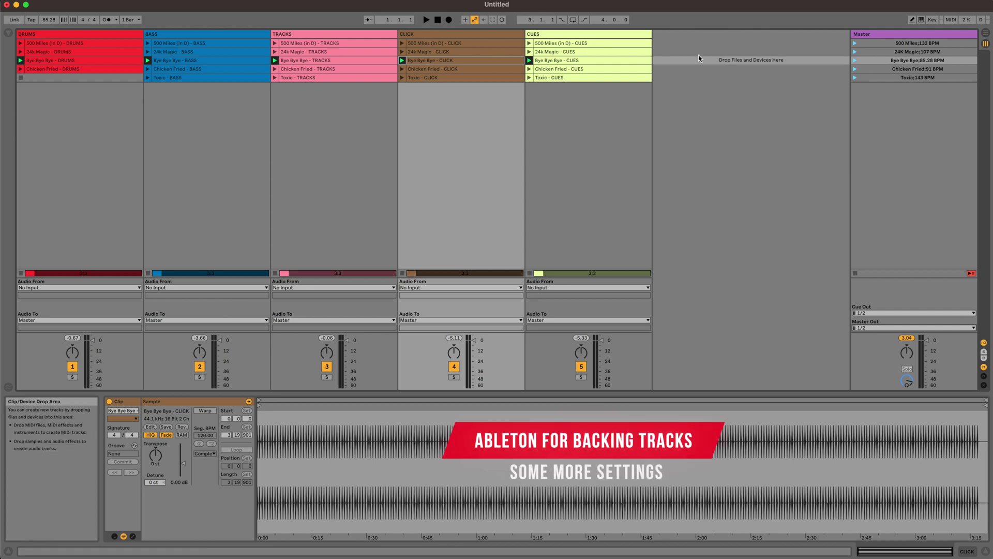
- Launch the 500 Miles, Bye Bye Bye and Chicken Fried scenes in turn, stopping playback between songs, to check how their launches are timed
{"action": "left_click", "coordinate": [854, 43]}
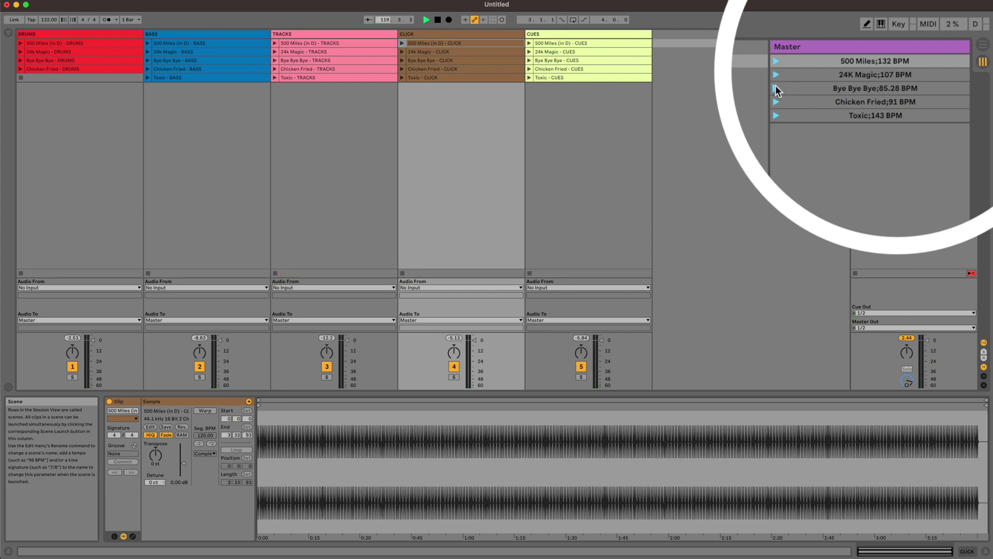
{"action": "left_click", "coordinate": [776, 88]}
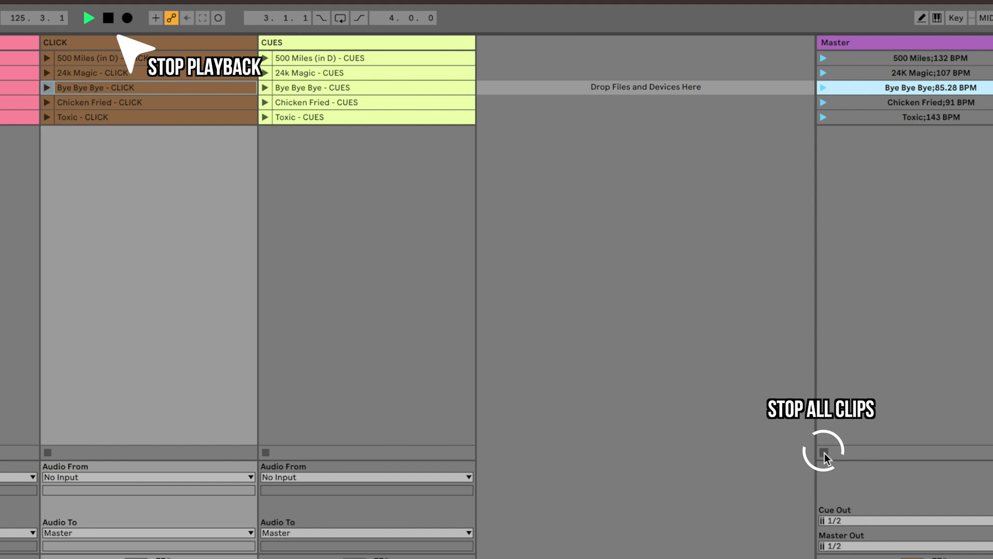
{"action": "left_click", "coordinate": [107, 18]}
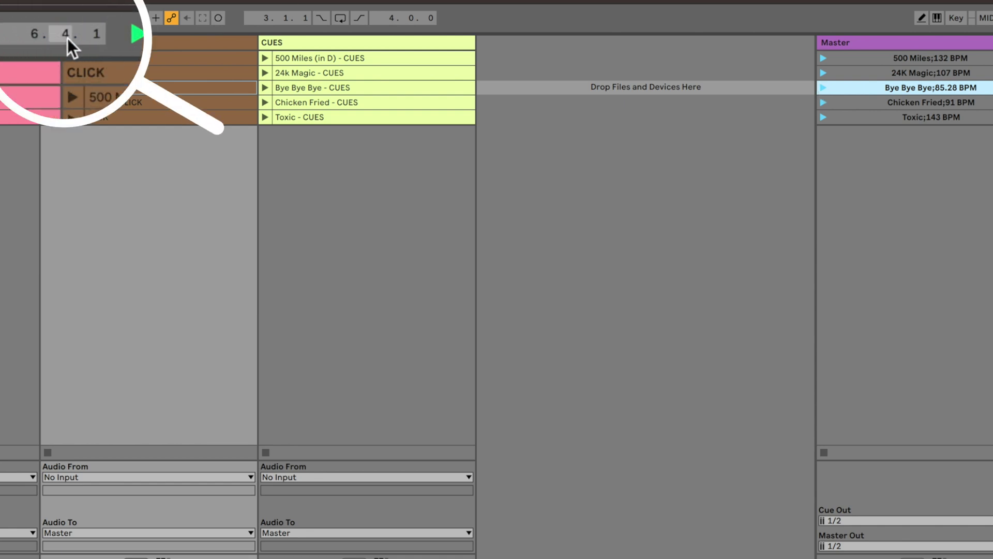
{"action": "left_click", "coordinate": [823, 102]}
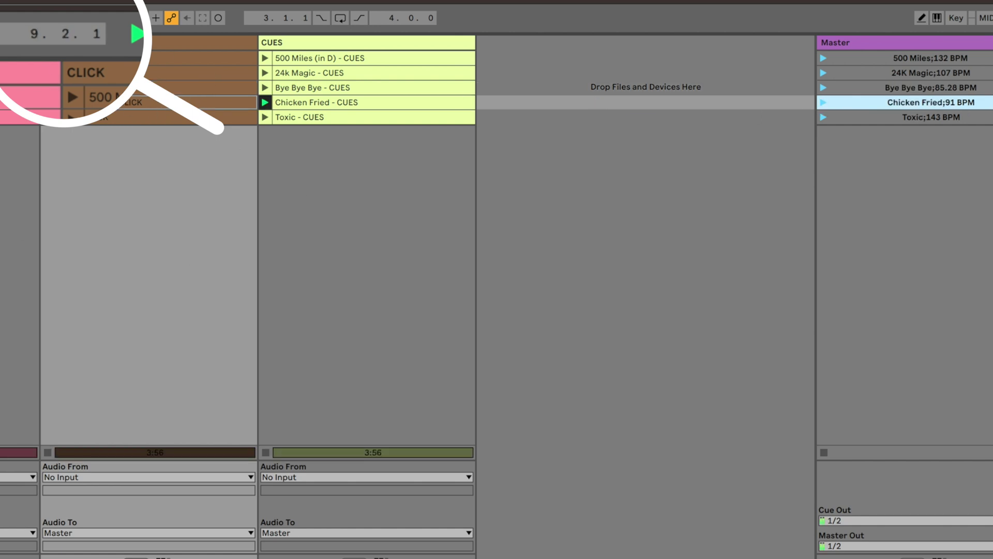
{"action": "left_click", "coordinate": [109, 19]}
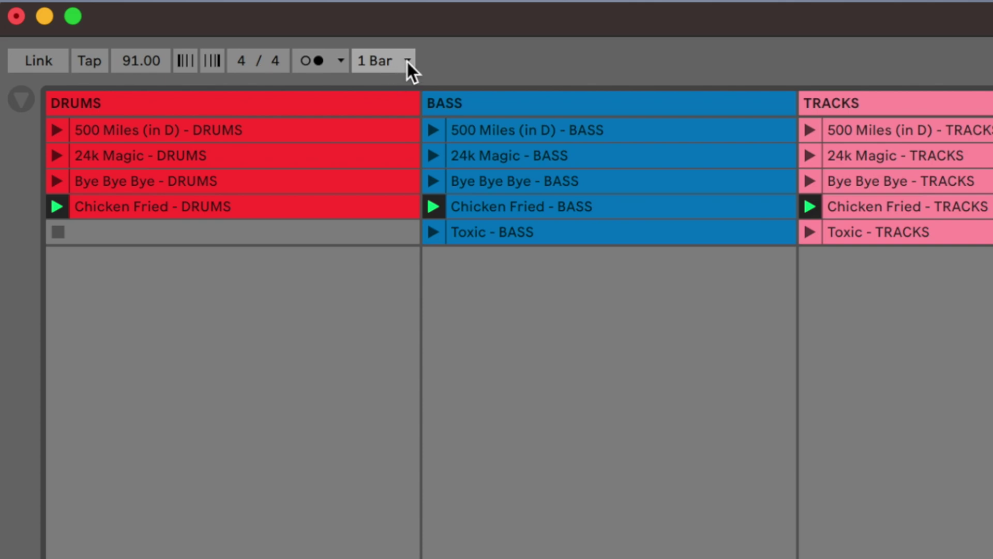
- Set the global launch quantization to None and test it by launching the 500 Miles and 24K Magic scenes
{"action": "left_click", "coordinate": [407, 62]}
{"action": "left_click", "coordinate": [406, 84]}
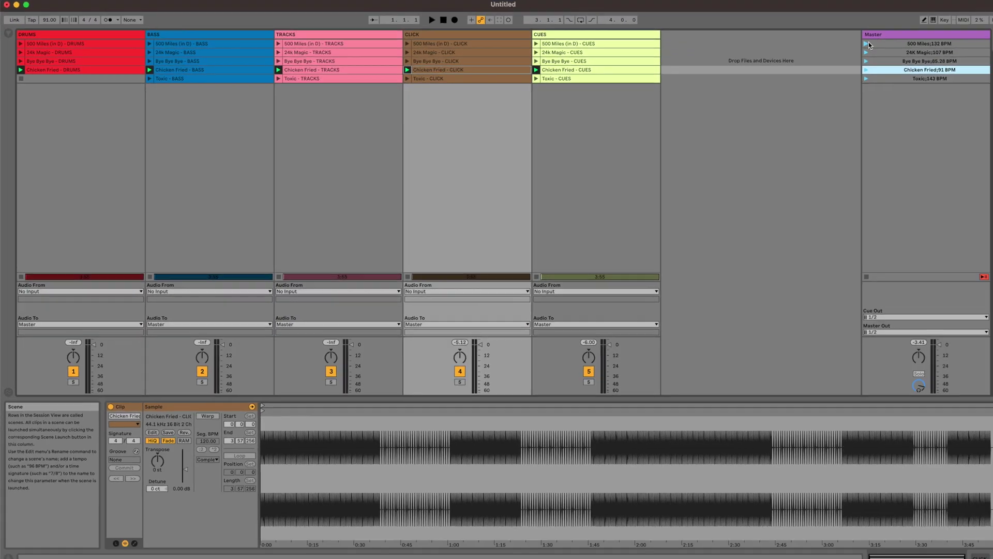
{"action": "left_click", "coordinate": [868, 43]}
{"action": "left_click", "coordinate": [868, 53]}
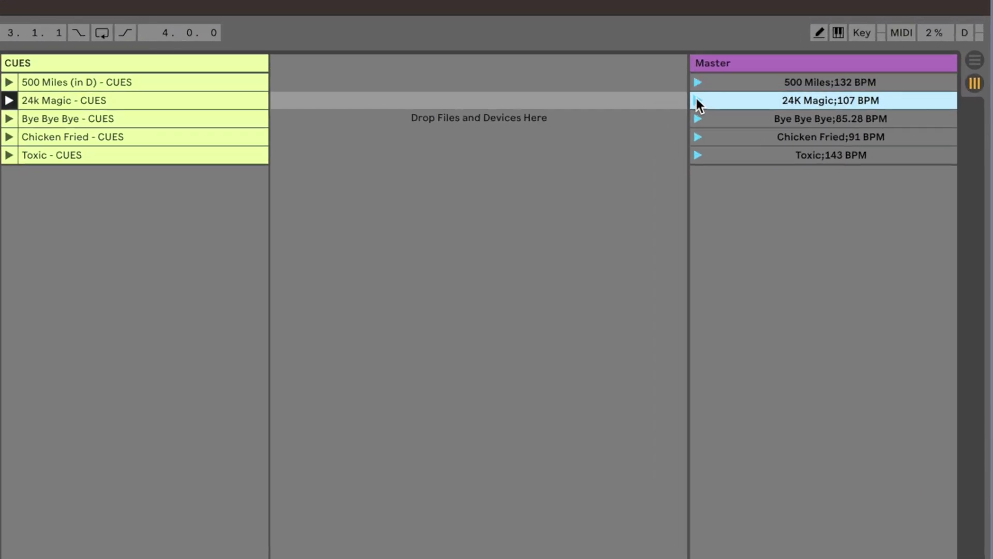
- Launch the Bye Bye Bye, Chicken Fried and Toxic scenes in quick succession to test immediate launching
{"action": "left_click", "coordinate": [702, 117]}
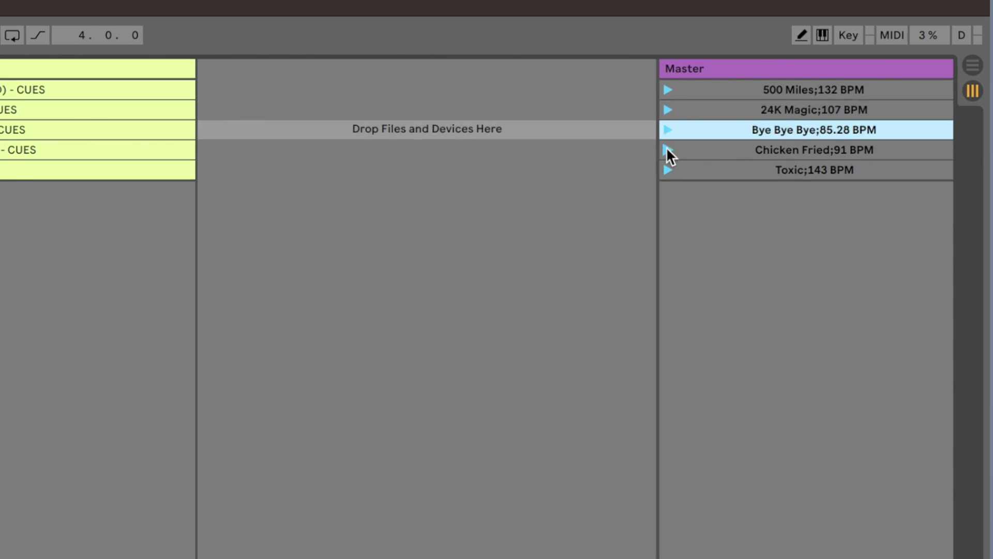
{"action": "left_click", "coordinate": [668, 150]}
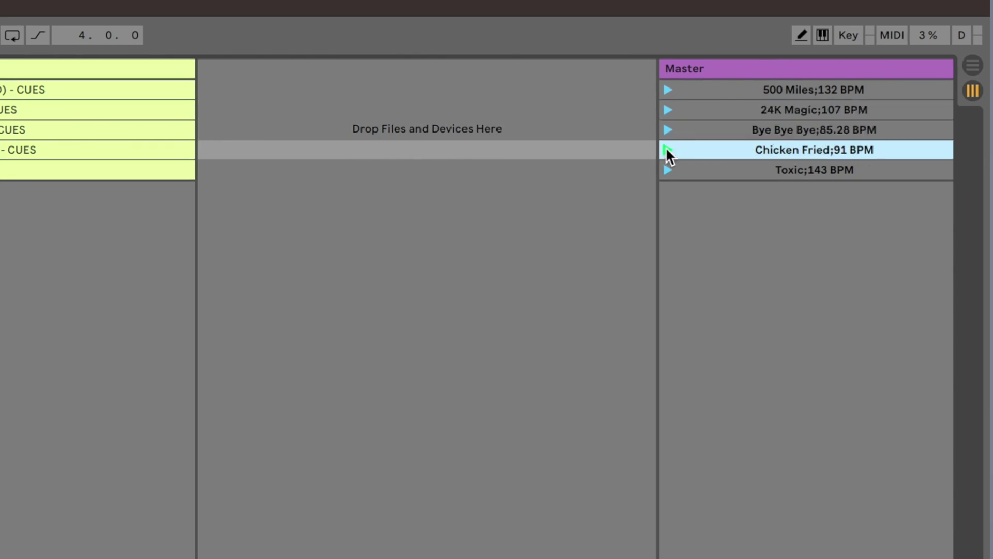
{"action": "left_click", "coordinate": [668, 170]}
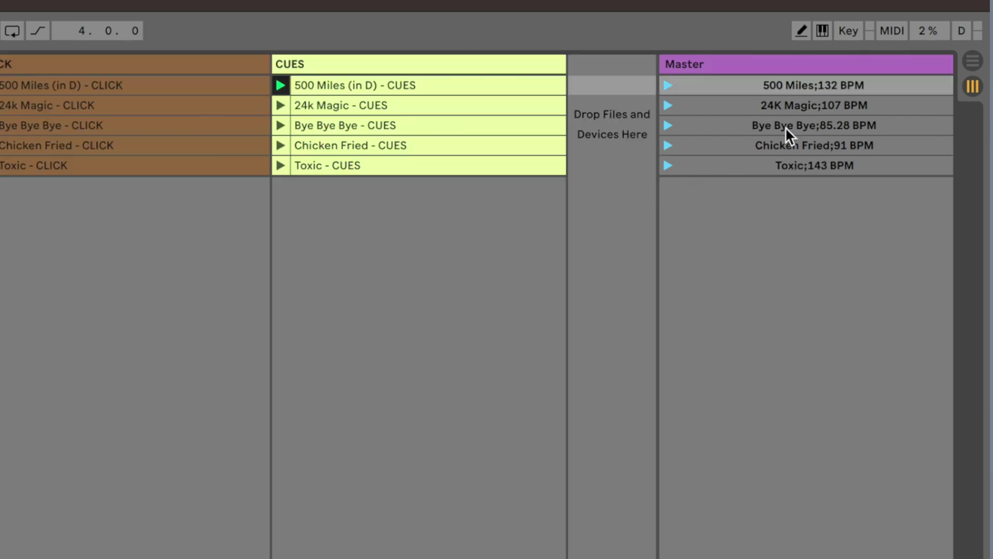
- Try reordering the set list by moving the Bye Bye Bye scene above 24K Magic and repositioning the Toxic scene
{"action": "left_click_drag", "start_coordinate": [785, 129], "coordinate": [787, 104]}
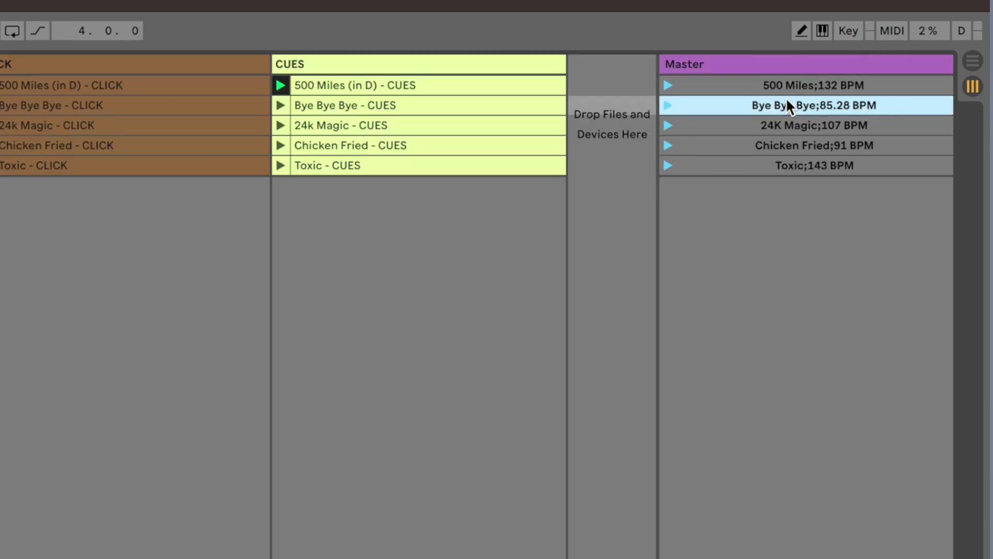
{"action": "left_click_drag", "start_coordinate": [783, 164], "coordinate": [771, 189]}
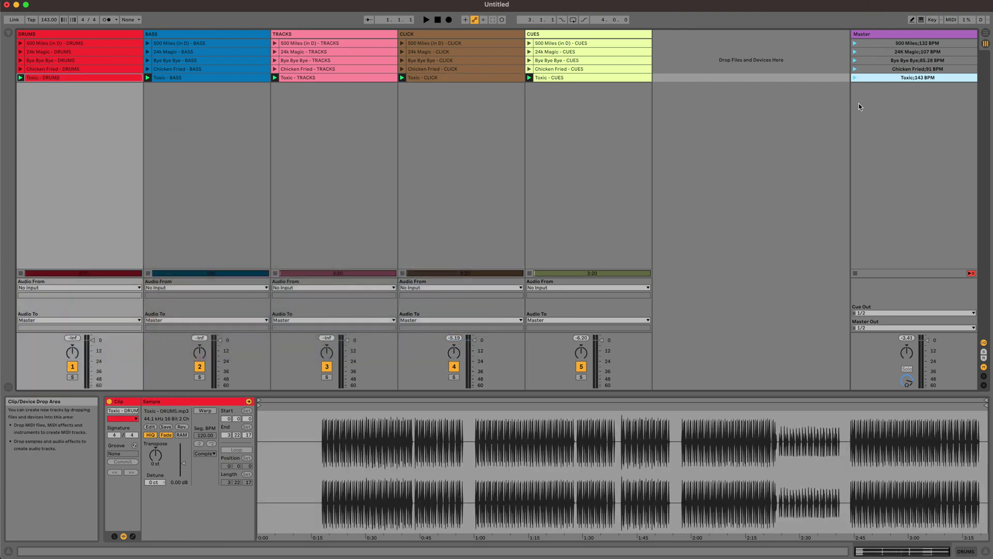
- Select the 500 Miles scene and move the selection down and up through the song scenes one at a time
{"action": "left_click", "coordinate": [887, 43]}
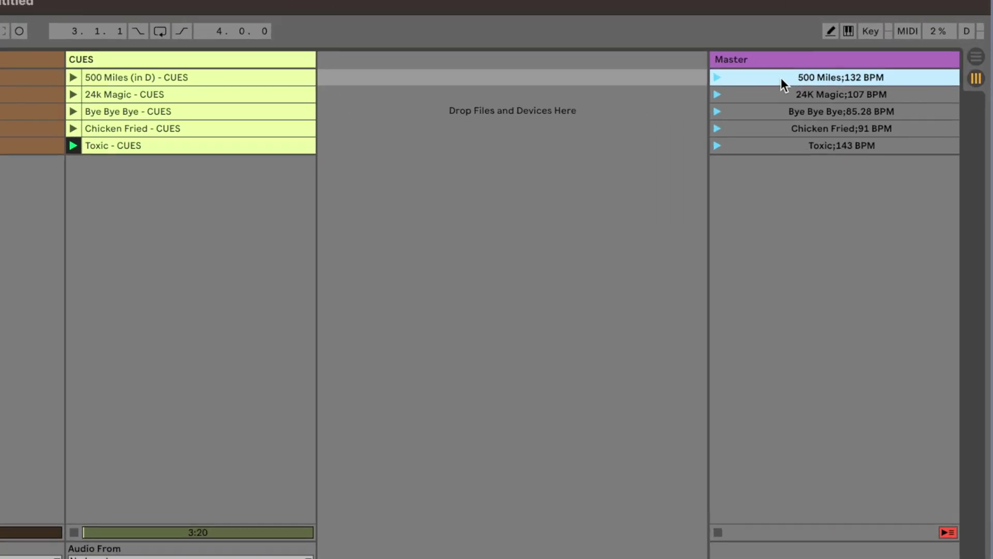
{"action": "key", "text": "Down"}
{"action": "key", "text": "Down"}
{"action": "key", "text": "Down"}
{"action": "key", "text": "Down"}
{"action": "key", "text": "Up"}
{"action": "key", "text": "Up"}
{"action": "key", "text": "Up"}
{"action": "key", "text": "Up"}
{"action": "key", "text": "Up"}
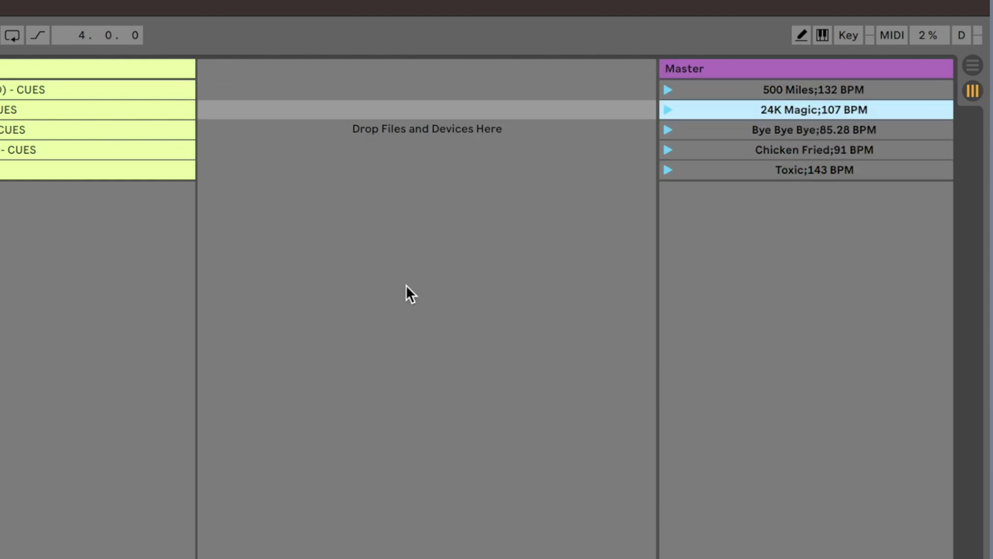
{"action": "key", "text": "Down"}
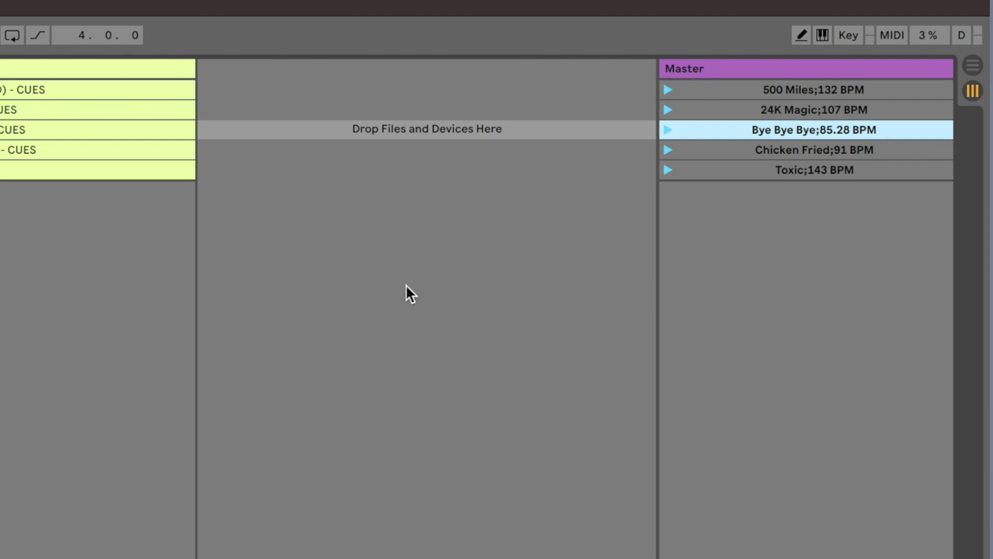
{"action": "key", "text": "Down"}
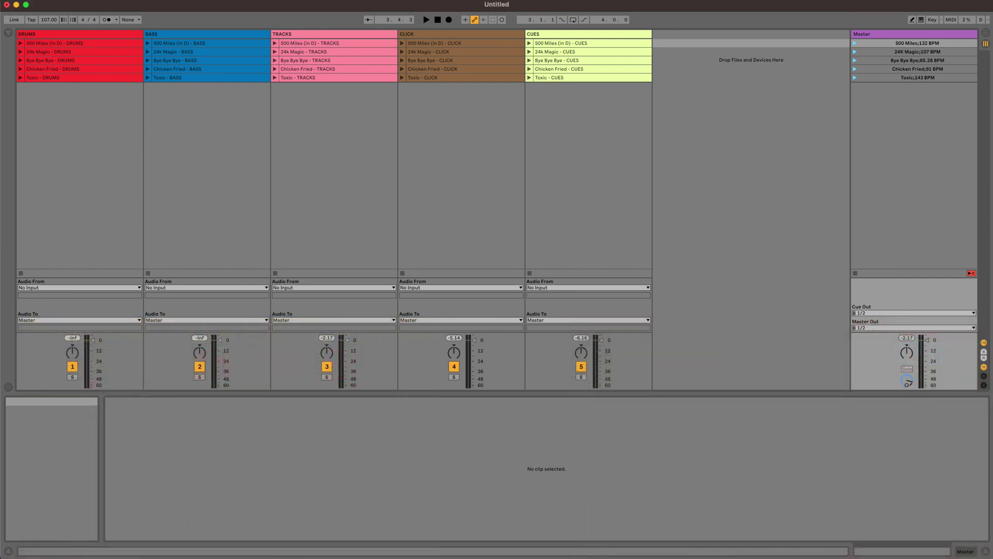
- In the Link/MIDI preferences, toggle the Remote switches of the Synido Pad16 and Pico (Midi Captain) inputs
{"action": "left_click", "coordinate": [29, 6]}
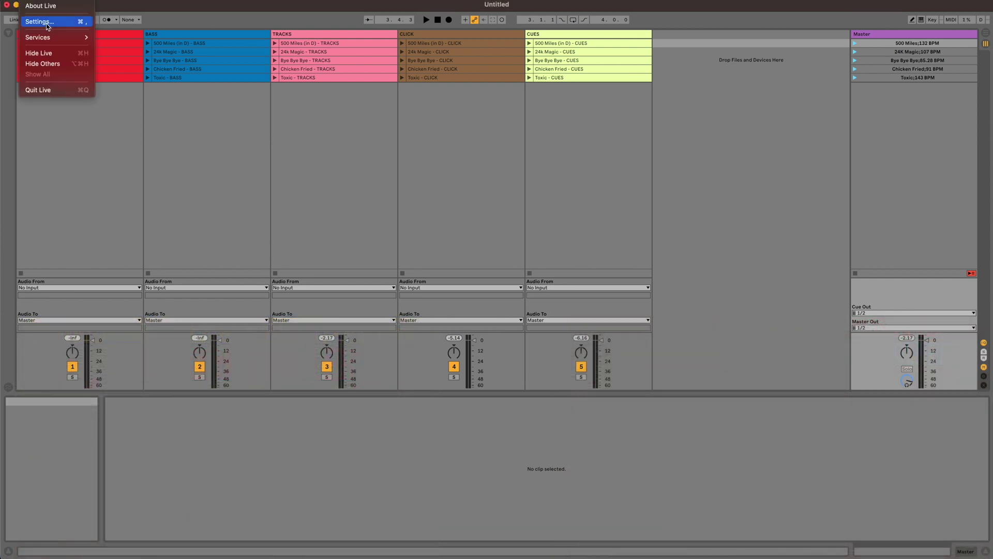
{"action": "left_click", "coordinate": [47, 26]}
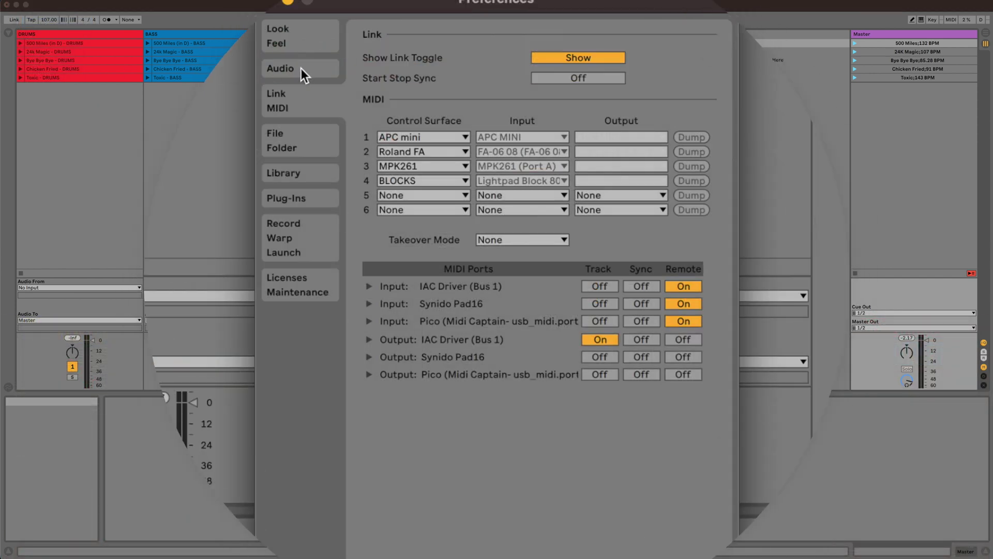
{"action": "left_click", "coordinate": [301, 68]}
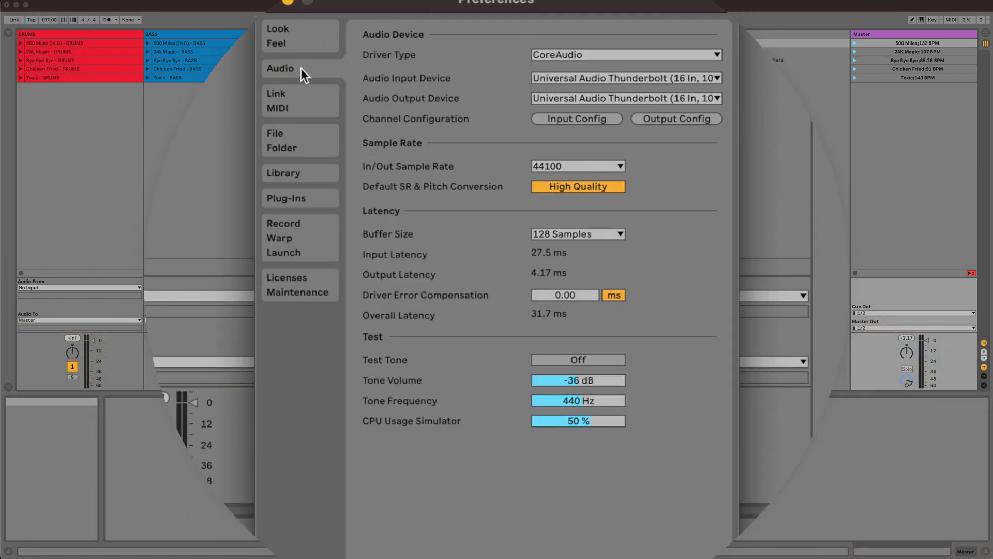
{"action": "left_click", "coordinate": [303, 101]}
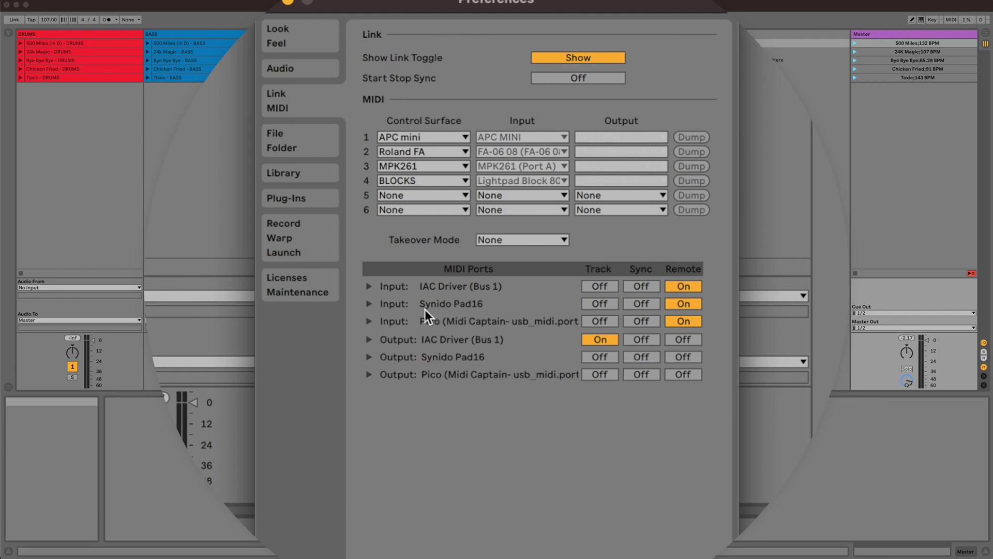
{"action": "left_click", "coordinate": [687, 305]}
{"action": "left_click", "coordinate": [689, 323]}
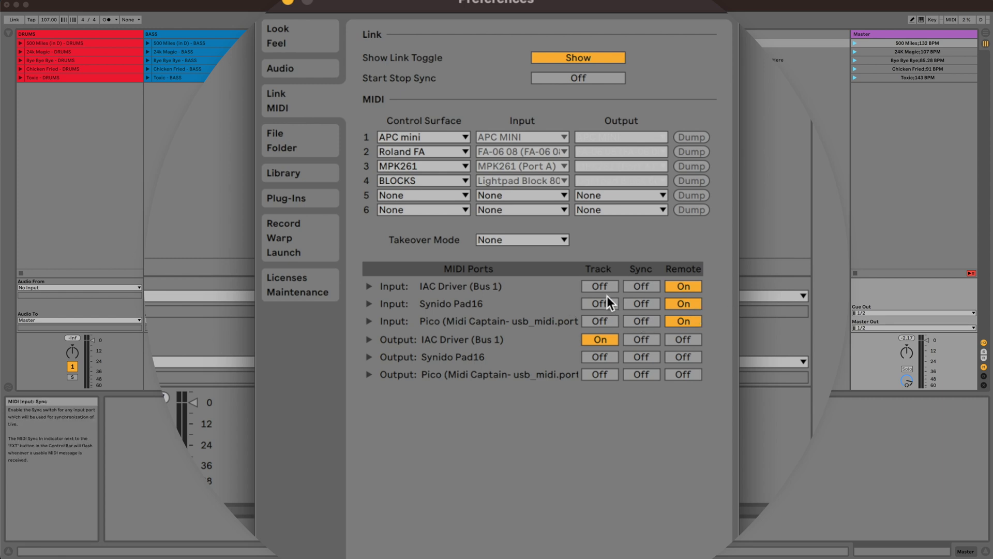
{"action": "left_click", "coordinate": [681, 304]}
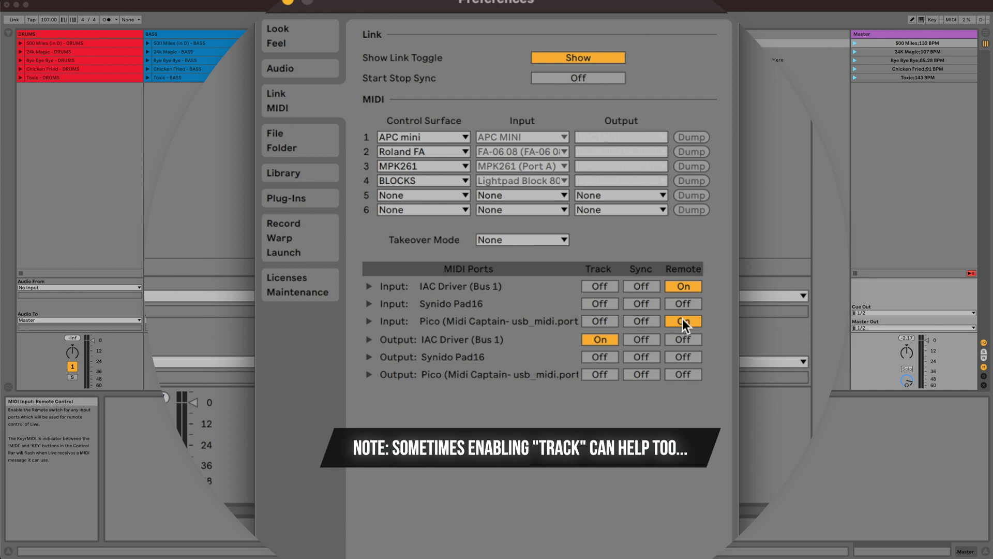
{"action": "left_click", "coordinate": [685, 322]}
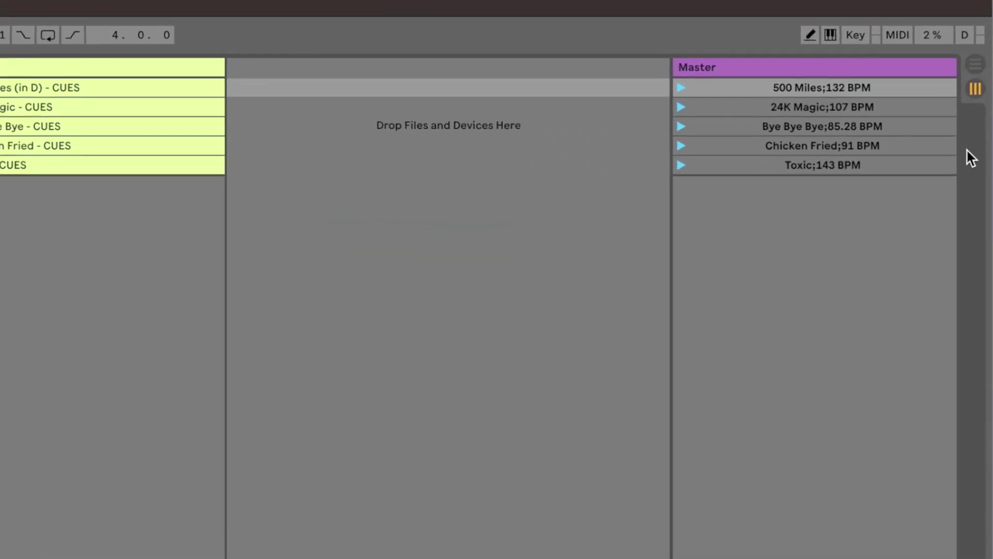
- Select each song scene from 500 Miles through Toxic in turn, and return to 500 Miles
{"action": "left_click", "coordinate": [807, 91]}
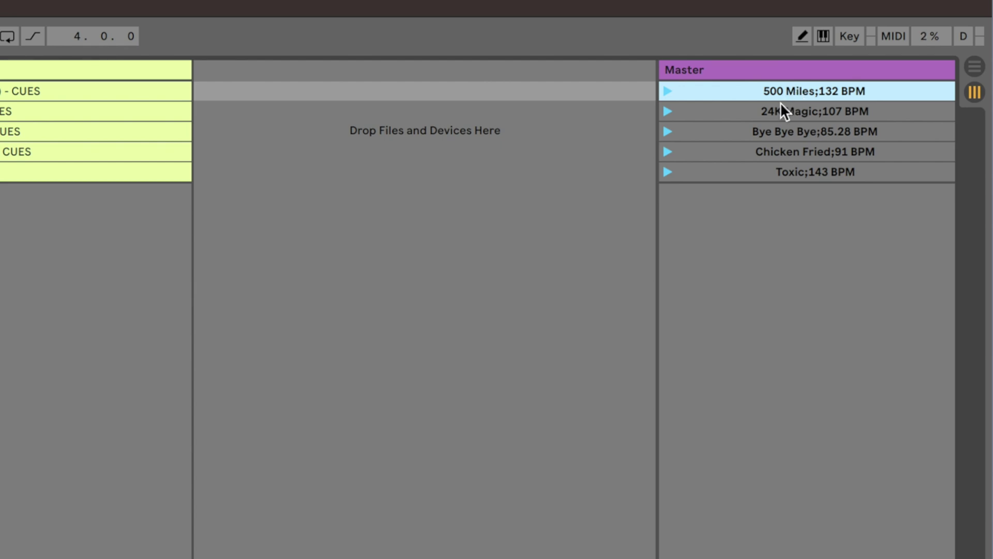
{"action": "left_click", "coordinate": [799, 115]}
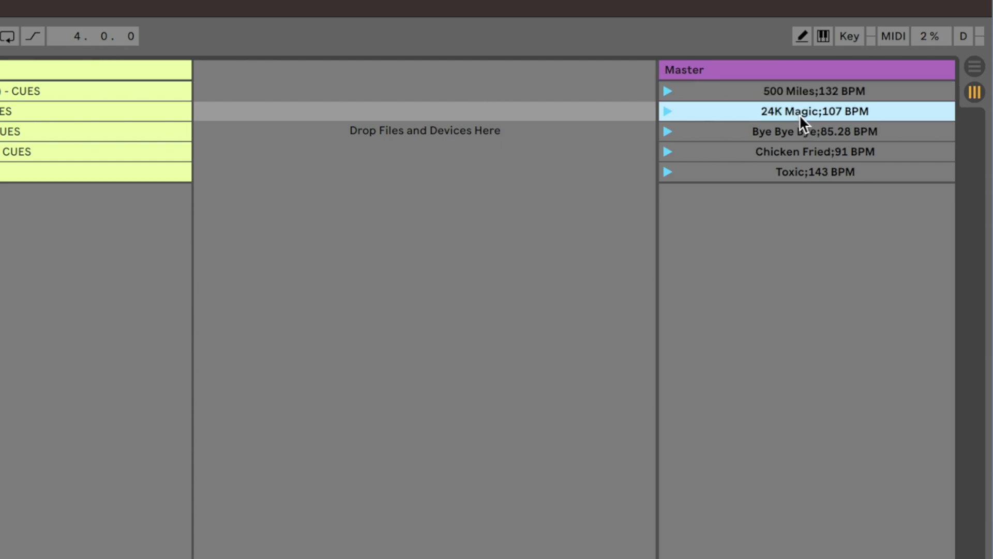
{"action": "left_click", "coordinate": [788, 129]}
{"action": "left_click", "coordinate": [787, 150]}
{"action": "left_click", "coordinate": [788, 170]}
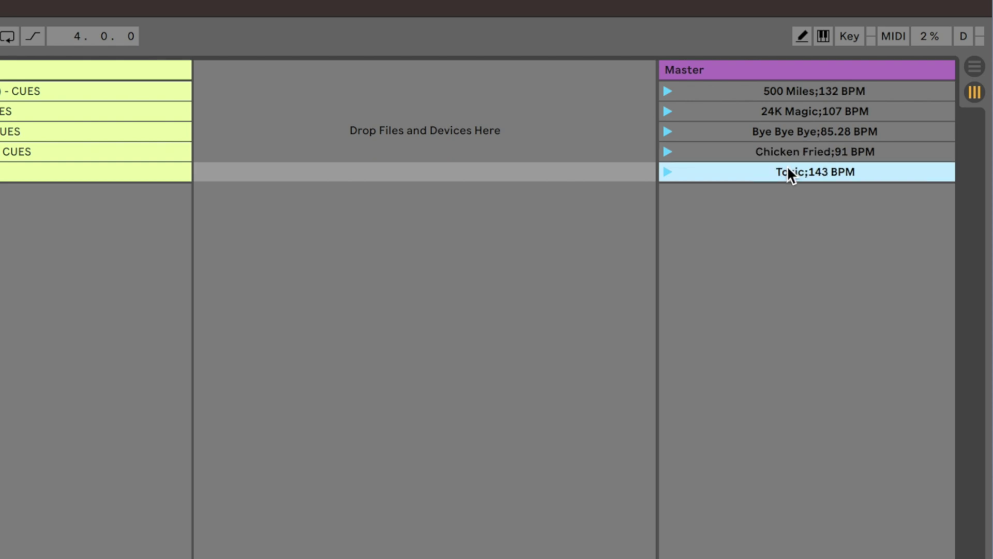
{"action": "left_click", "coordinate": [812, 94]}
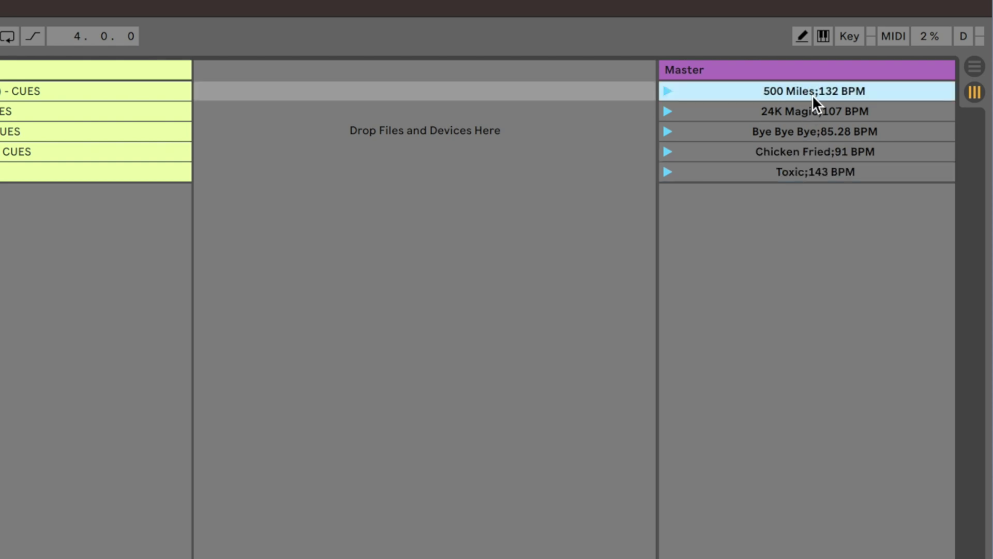
- Enter MIDI mapping mode and select several scenes, the Toxic cues clip and the 500 Miles click clip as possible mapping targets
{"action": "left_click", "coordinate": [893, 35]}
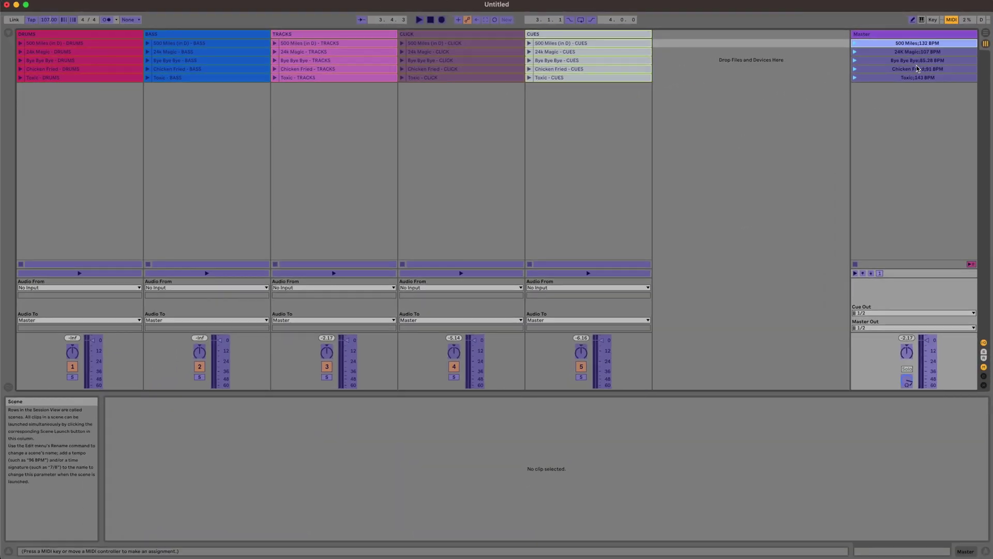
{"action": "left_click", "coordinate": [910, 52]}
{"action": "left_click", "coordinate": [903, 60]}
{"action": "left_click", "coordinate": [903, 77]}
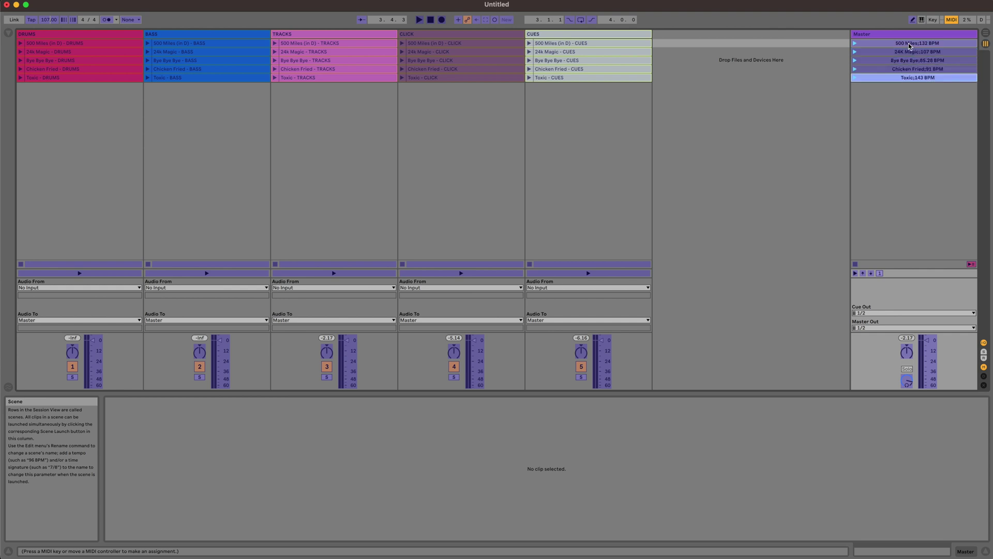
{"action": "left_click", "coordinate": [584, 78]}
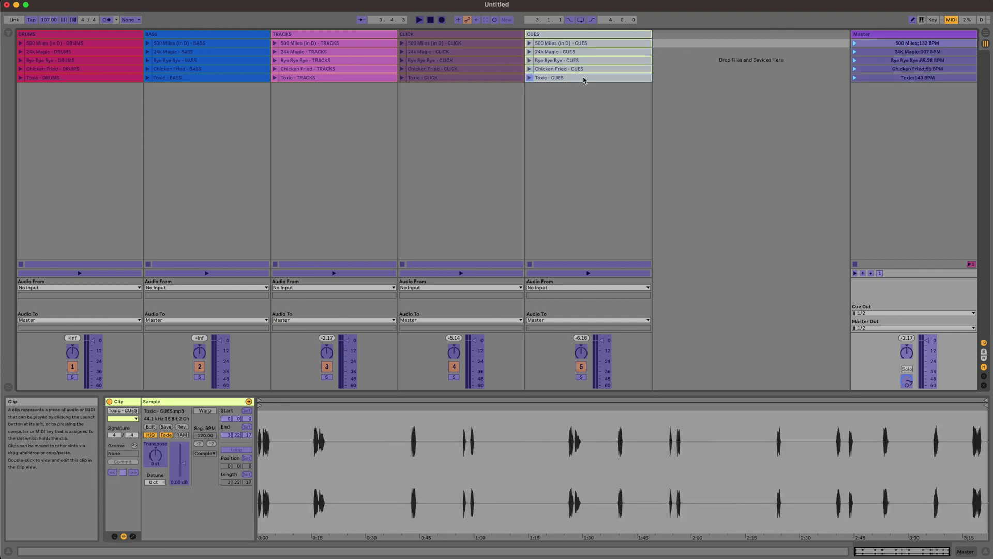
{"action": "left_click", "coordinate": [429, 35]}
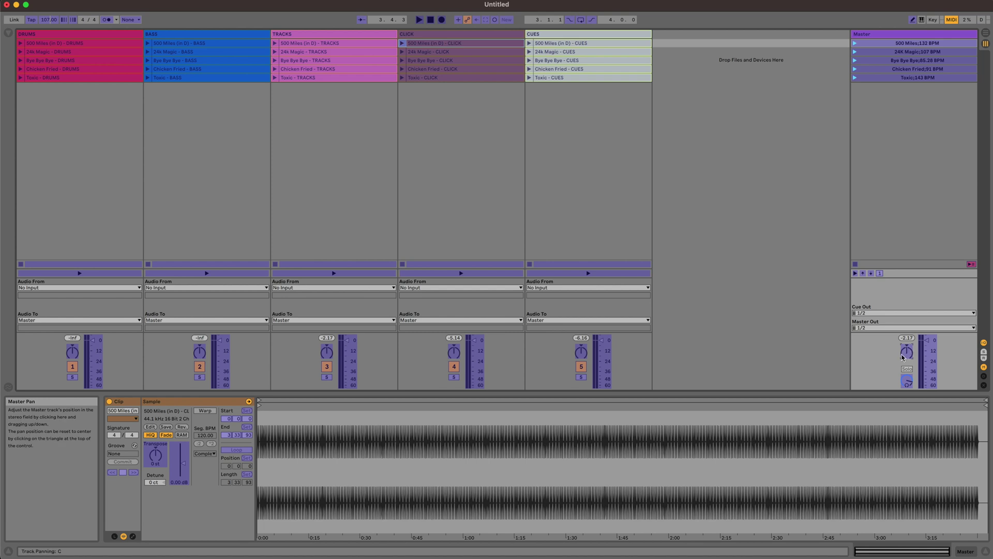
{"action": "left_click", "coordinate": [913, 45]}
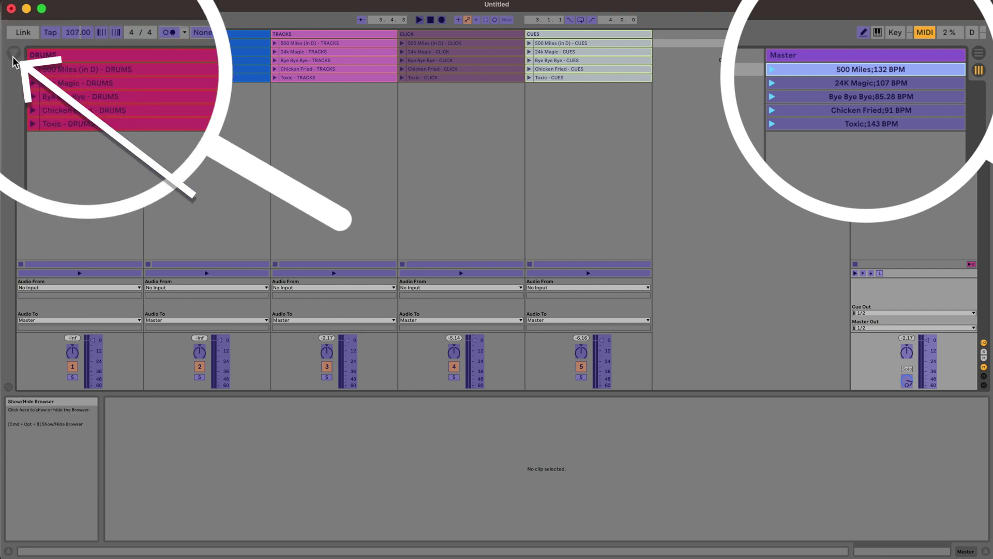
- Show the MIDI mappings list and map the 500 Miles, 24K Magic and Bye Bye Bye scenes to channel 4 CC 49, 50 and 51
{"action": "left_click", "coordinate": [14, 54]}
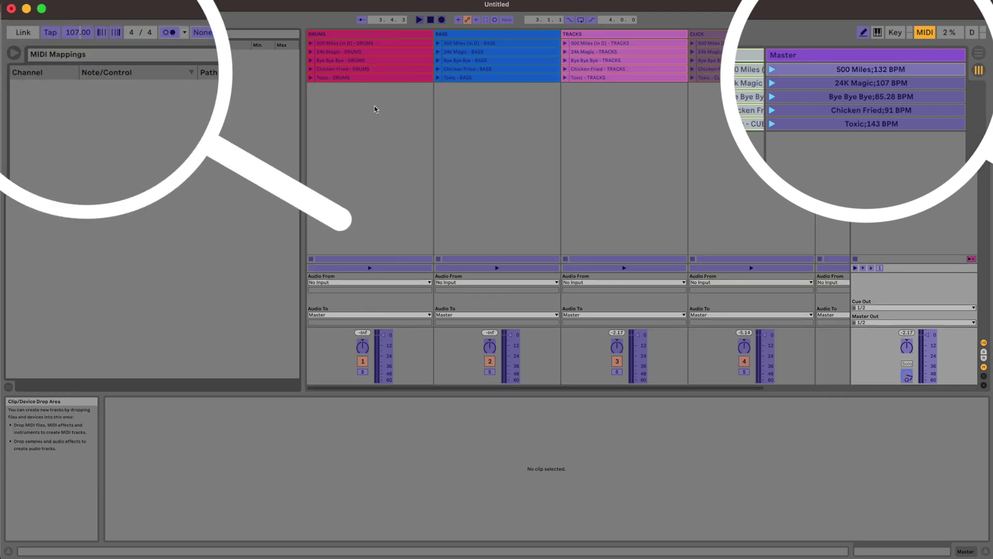
{"action": "left_click", "coordinate": [843, 69]}
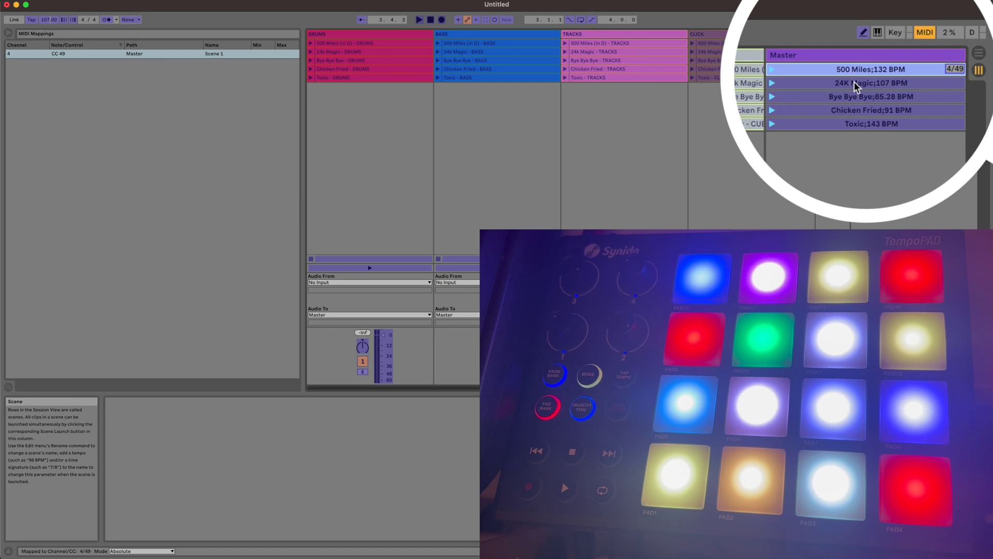
{"action": "left_click", "coordinate": [854, 82]}
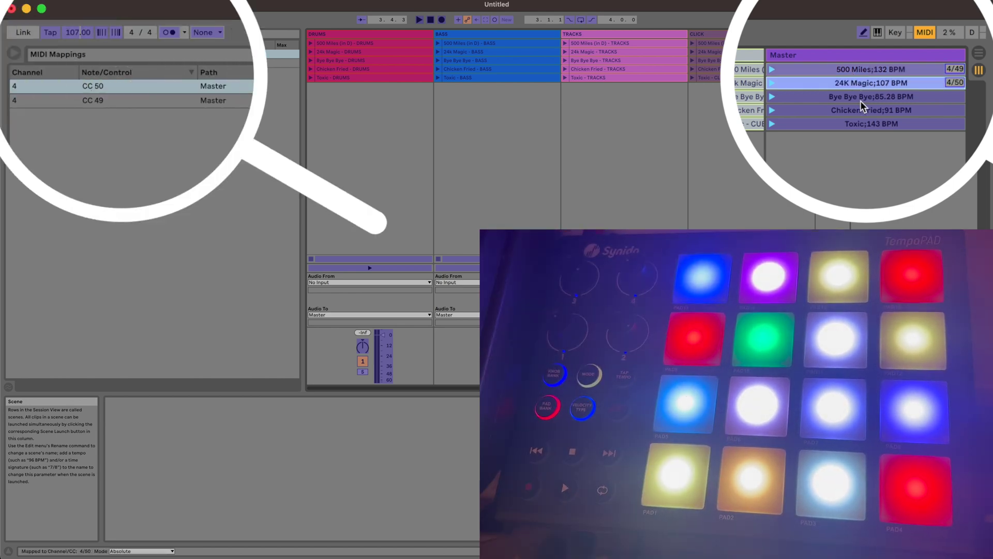
{"action": "left_click", "coordinate": [865, 98]}
- Map the Chicken Fried scene to note D#1 on channel 2 and Toxic to channel 1 pitch bend, and exit MIDI mapping mode
{"action": "left_click", "coordinate": [865, 109]}
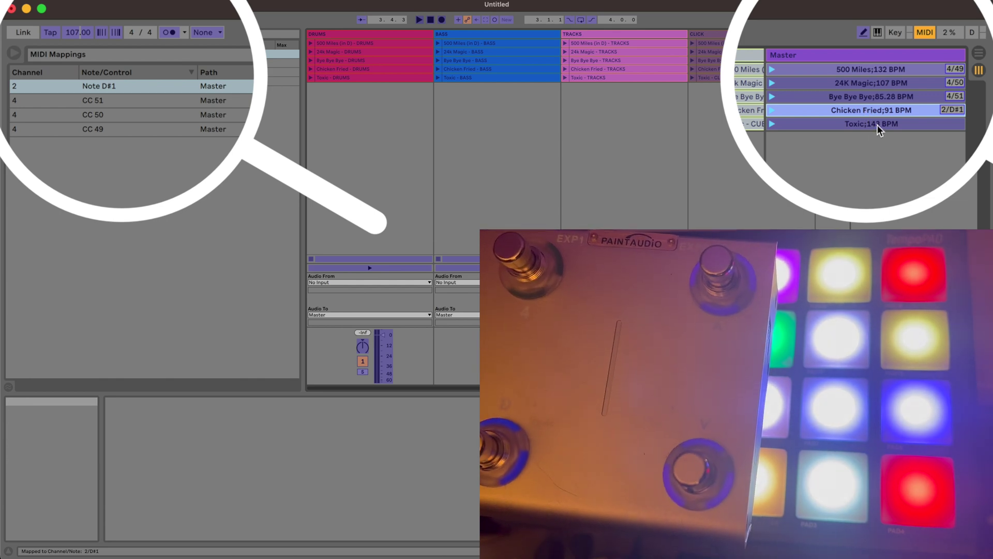
{"action": "left_click", "coordinate": [878, 125]}
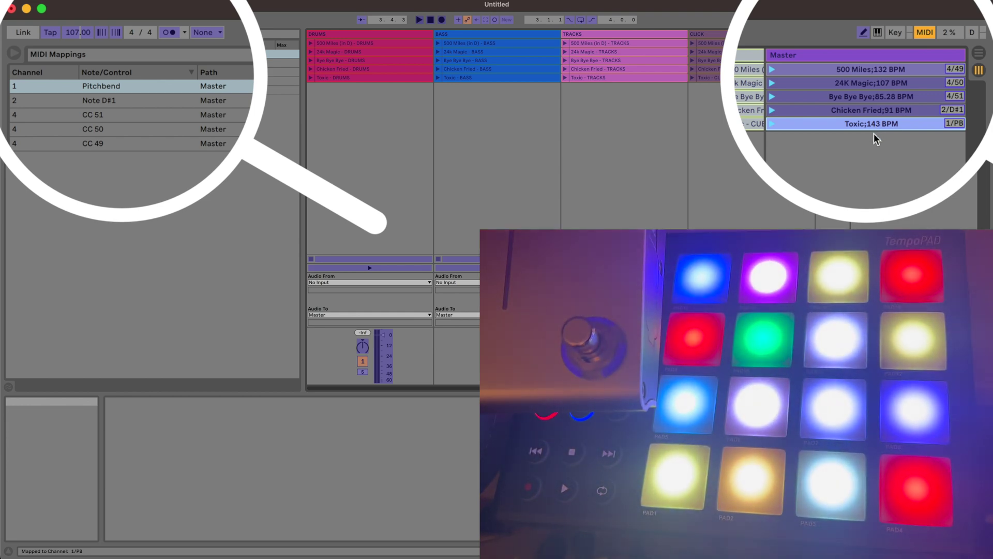
{"action": "left_click", "coordinate": [930, 34]}
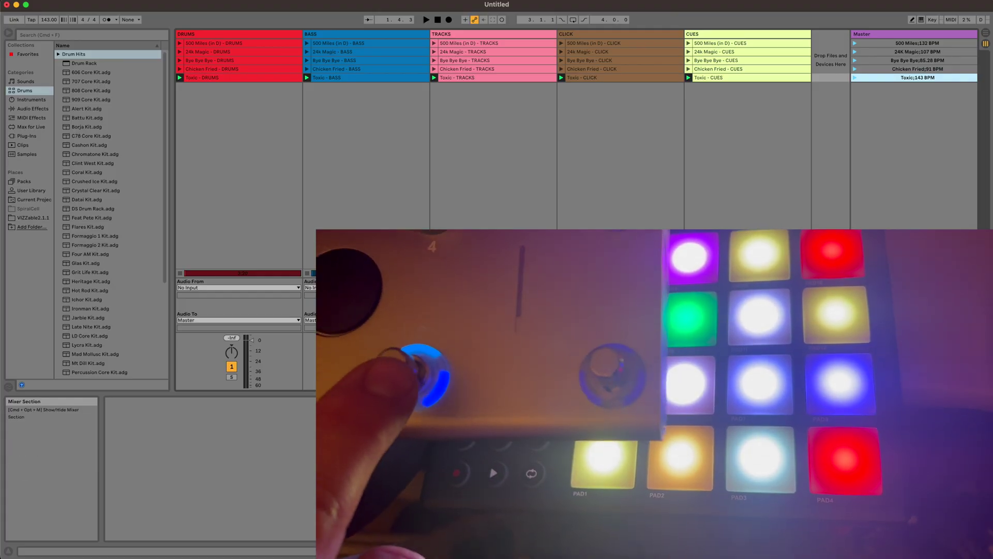
- Play the Toxic scene as a launch test, and stop playback and all its clips
{"action": "key", "text": "Return"}
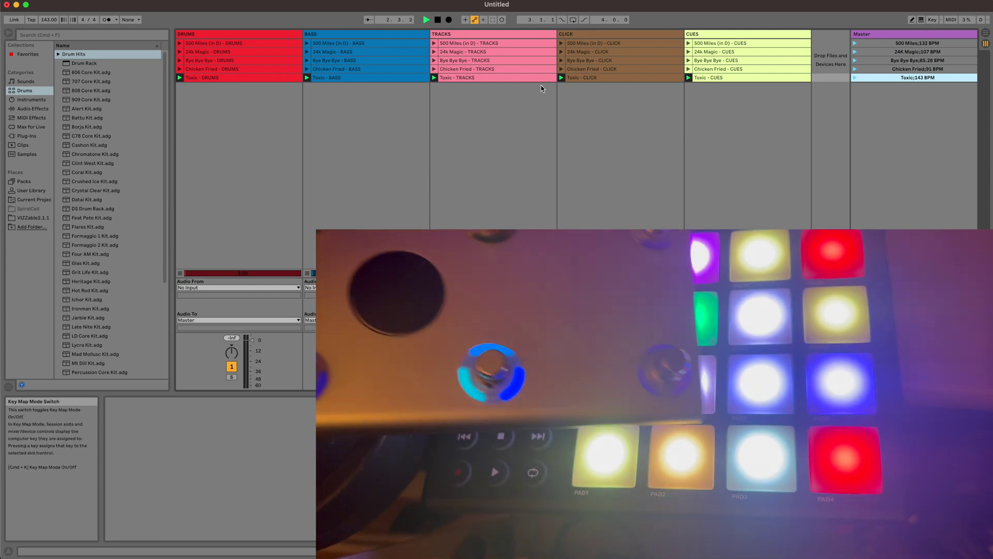
{"action": "double_click", "coordinate": [439, 20]}
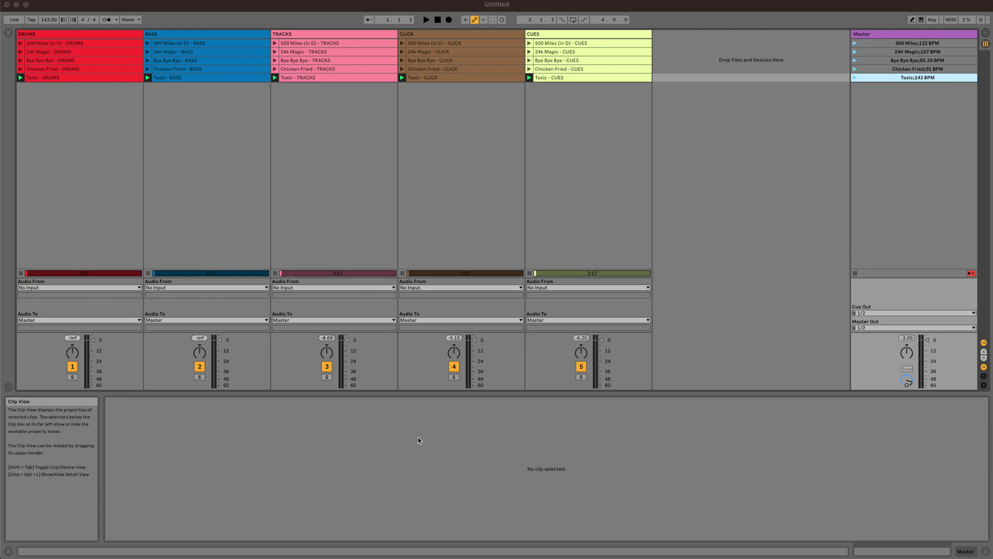
{"action": "left_click", "coordinate": [436, 21]}
{"action": "left_click", "coordinate": [437, 21]}
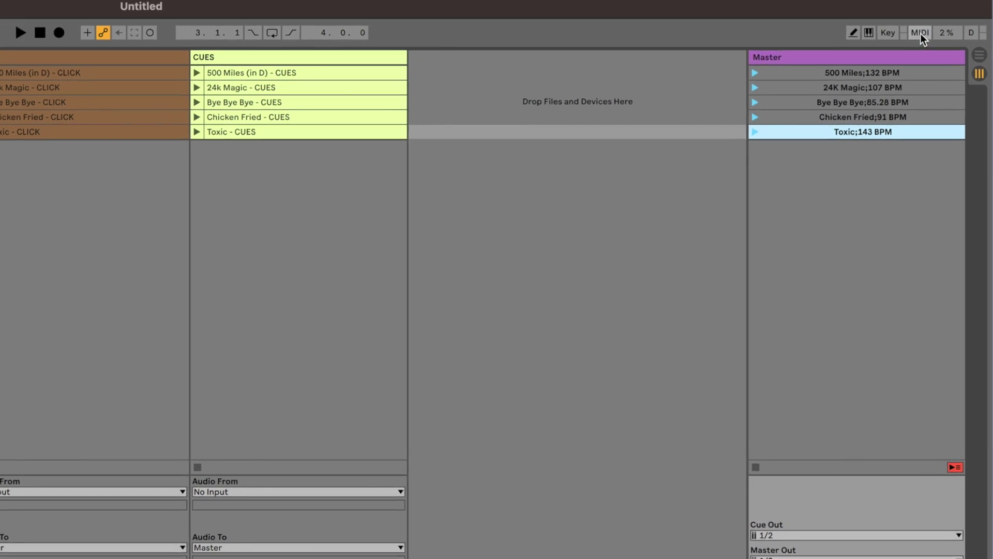
- Map Scene Up to channel 1 note E0, Scene Down to channel 11 CC 120 and Scene Launch to channel 9 note G#0, and exit MIDI mapping mode
{"action": "left_click", "coordinate": [920, 33]}
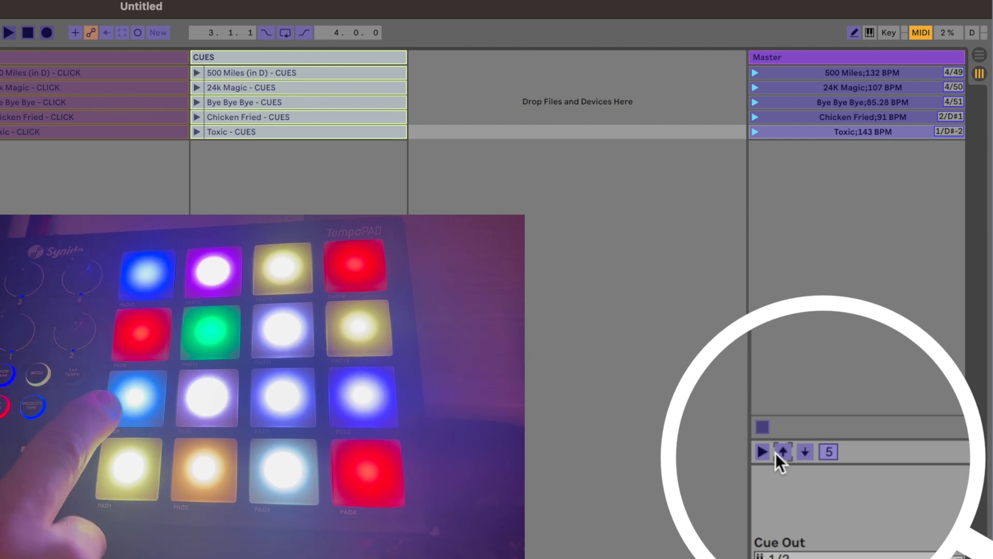
{"action": "left_click", "coordinate": [806, 451]}
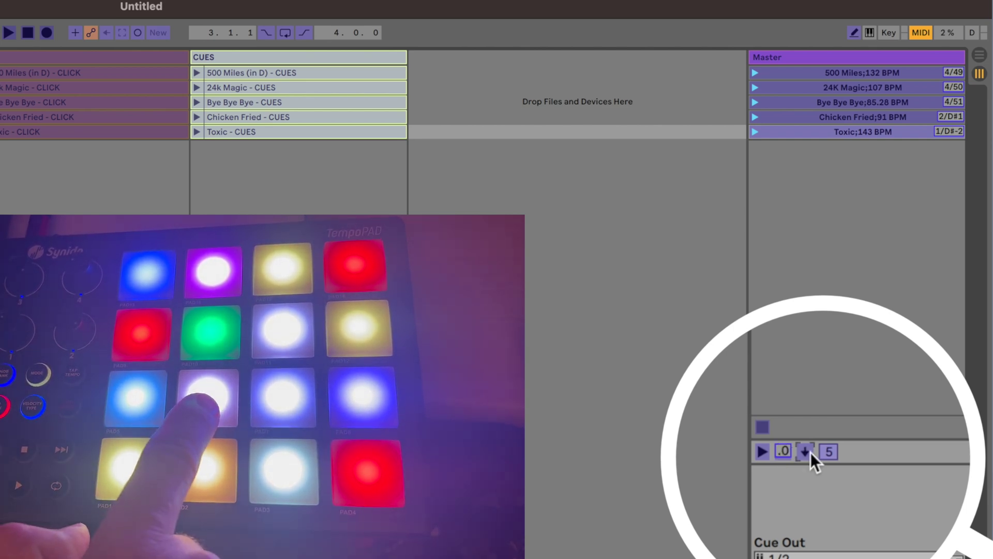
{"action": "left_click", "coordinate": [762, 452]}
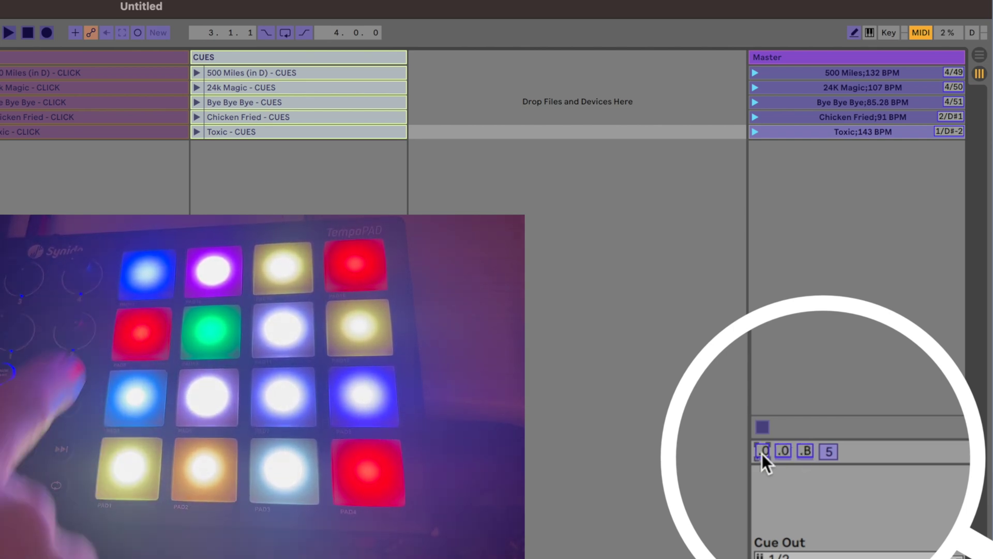
{"action": "left_click", "coordinate": [921, 33]}
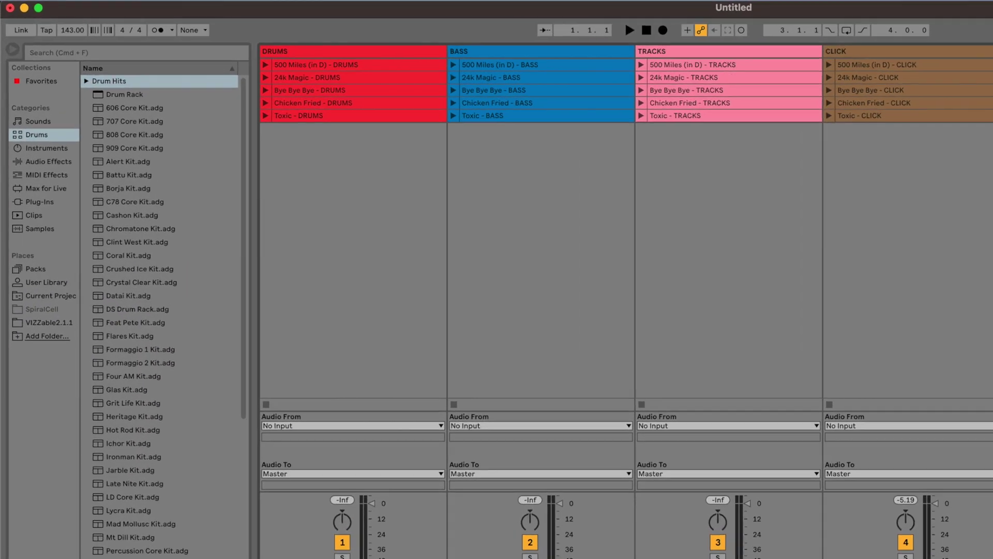
- Review the Scene 2, Scene Launch, Scene Up, Stop Clips and Scene Down entries in the MIDI mappings list, and exit MIDI mapping mode
{"action": "left_click", "coordinate": [951, 20]}
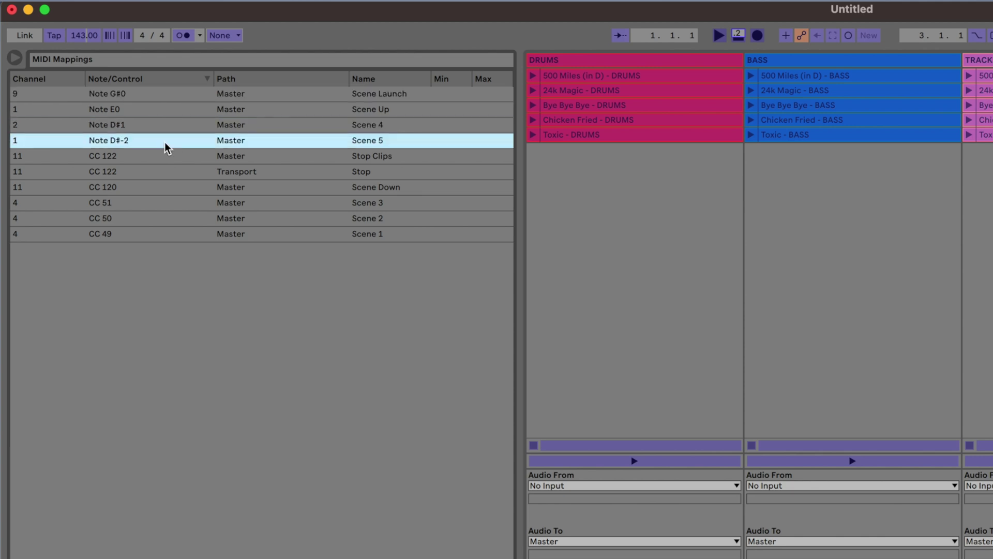
{"action": "left_click", "coordinate": [156, 221]}
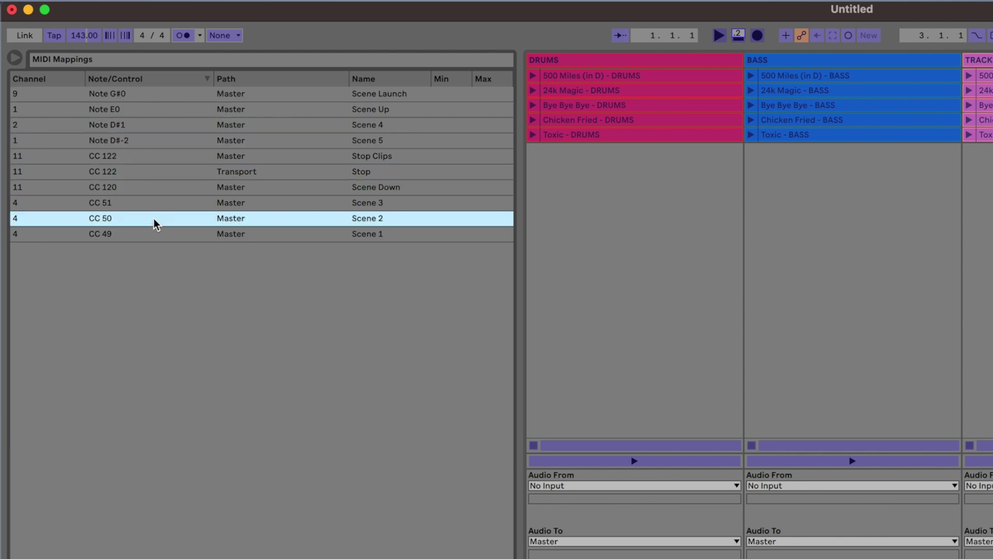
{"action": "left_click", "coordinate": [388, 98]}
{"action": "left_click", "coordinate": [413, 109]}
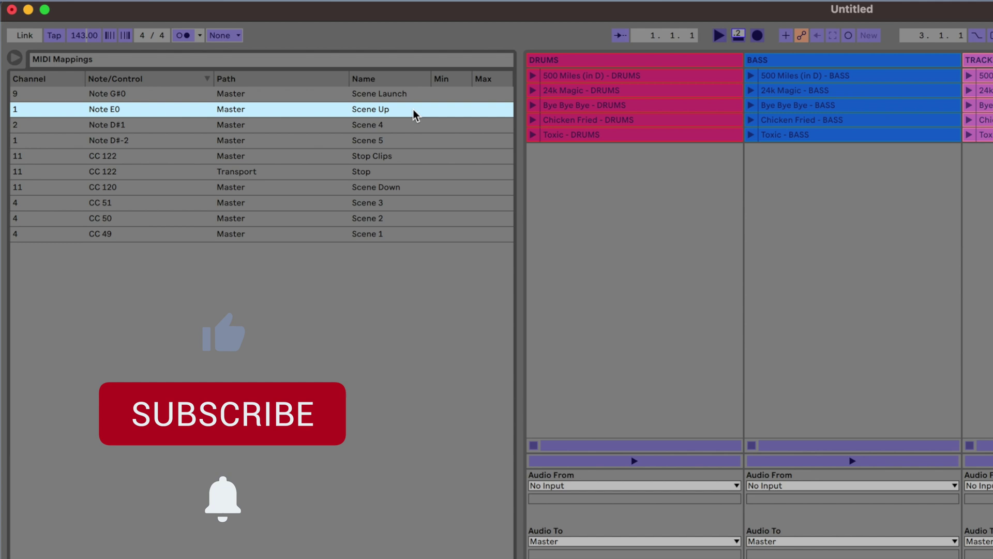
{"action": "left_click", "coordinate": [397, 156]}
{"action": "left_click", "coordinate": [398, 191]}
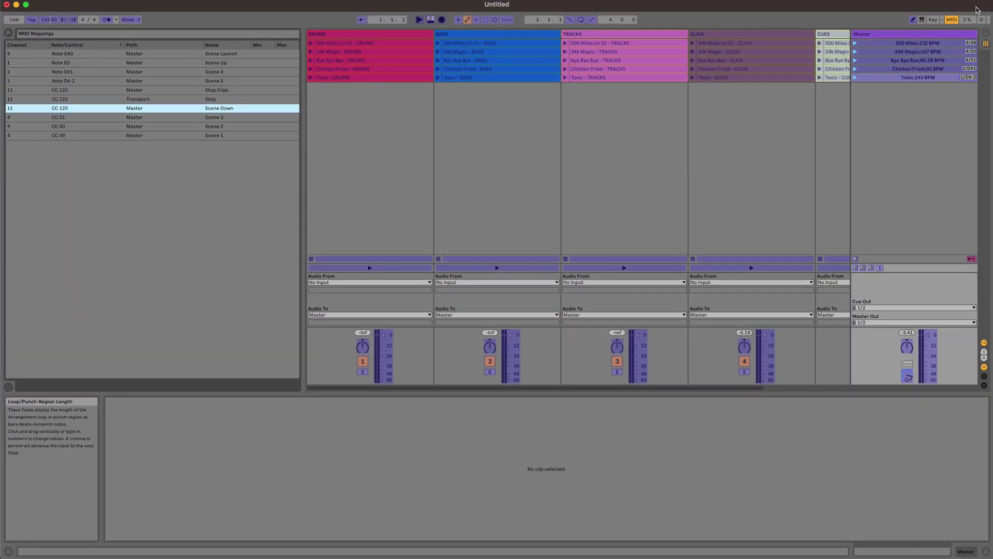
{"action": "left_click", "coordinate": [951, 19]}
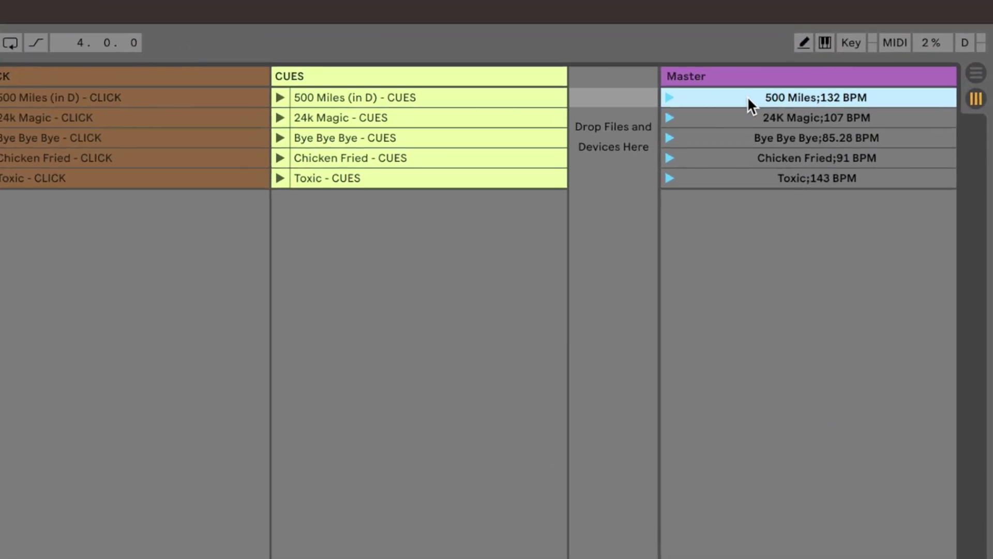
- Turn on Select Next Scene on Launch, launch the 500 Miles scene as a test, and reselect it
{"action": "right_click", "coordinate": [751, 105]}
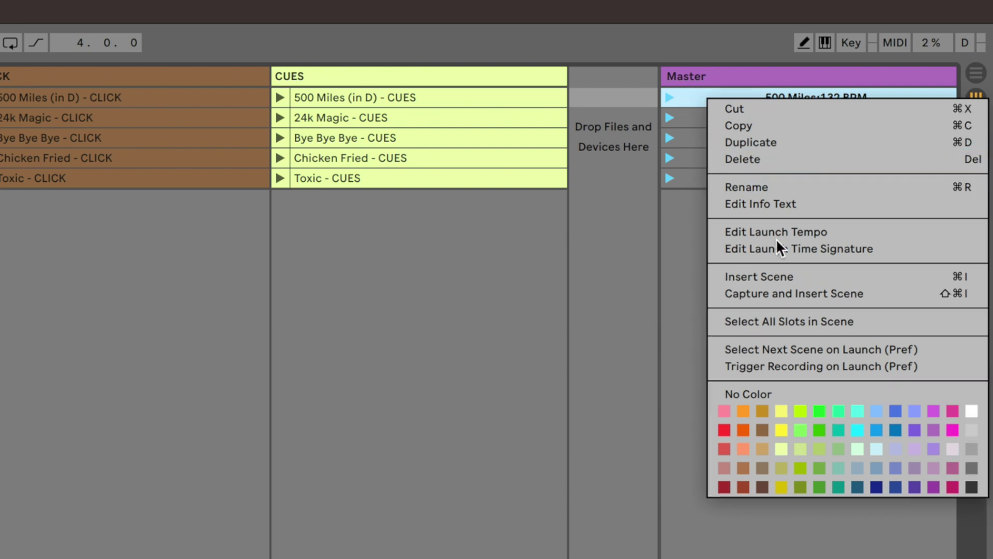
{"action": "left_click", "coordinate": [784, 350]}
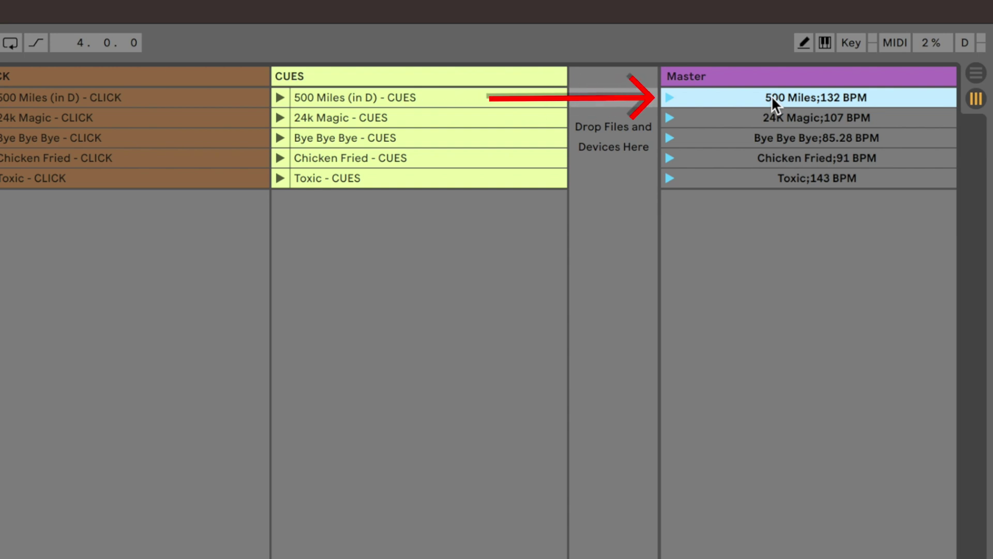
{"action": "key", "text": "Return"}
{"action": "left_click", "coordinate": [753, 107]}
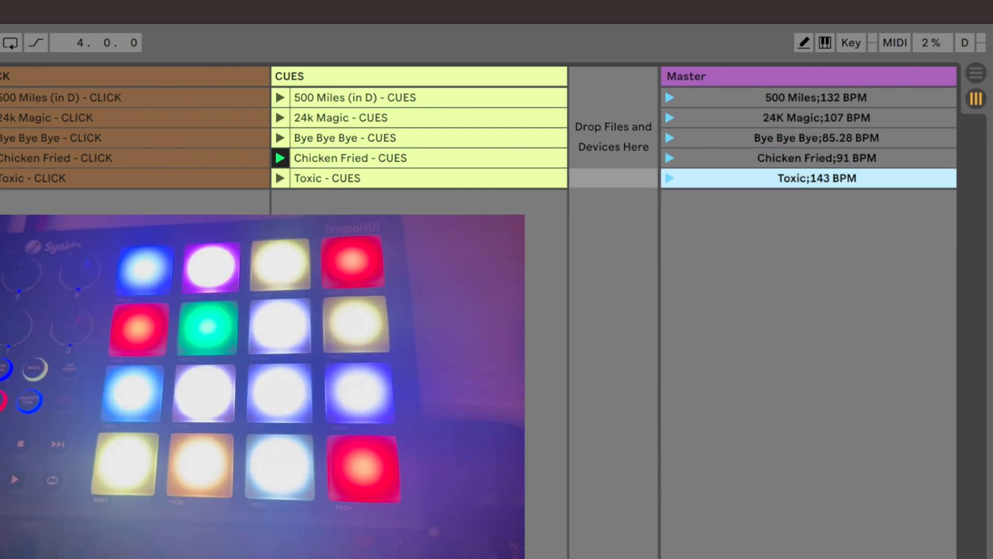
- Check the launch options of the 24K Magic scene, select 500 Miles, and briefly view the scenes' MIDI mapping assignments
{"action": "right_click", "coordinate": [790, 120]}
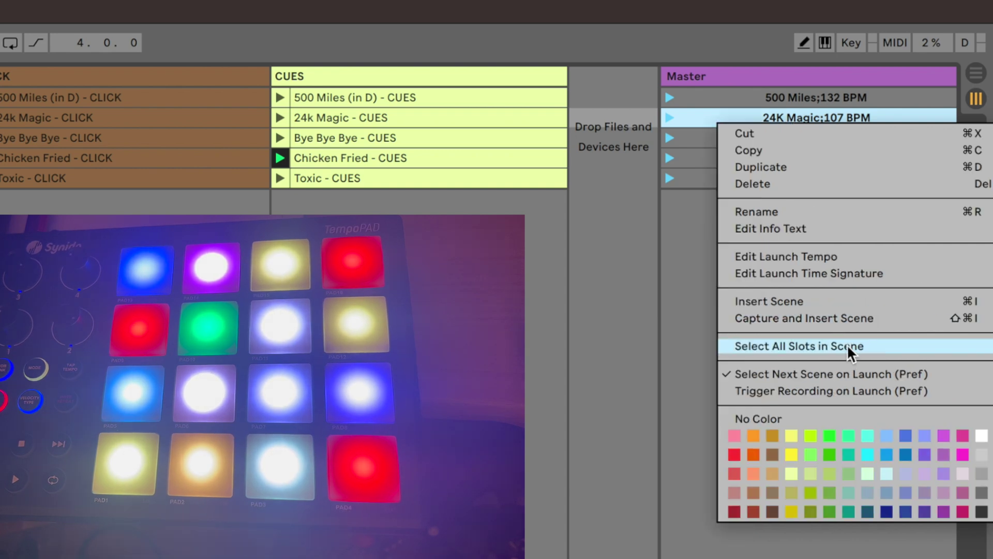
{"action": "left_click", "coordinate": [762, 104]}
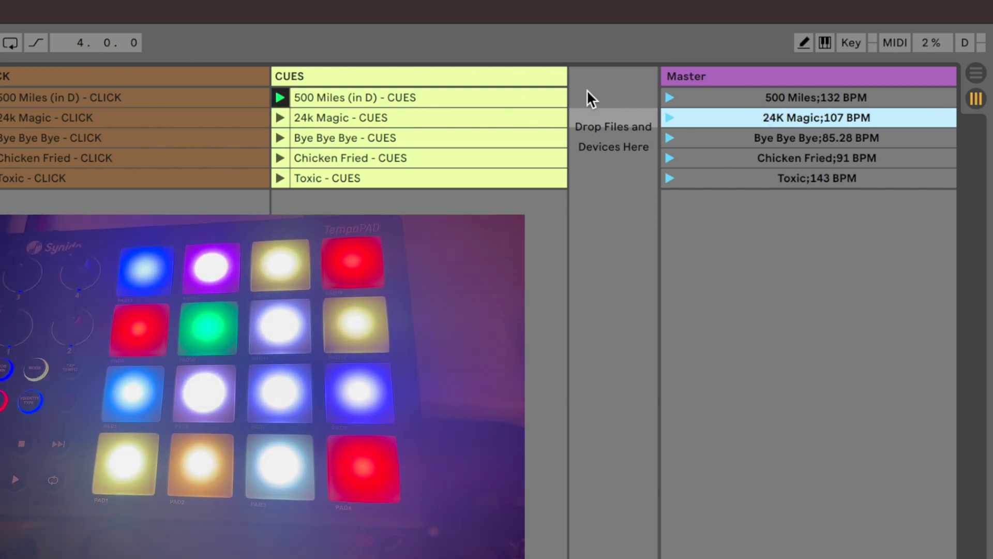
{"action": "left_click", "coordinate": [890, 46]}
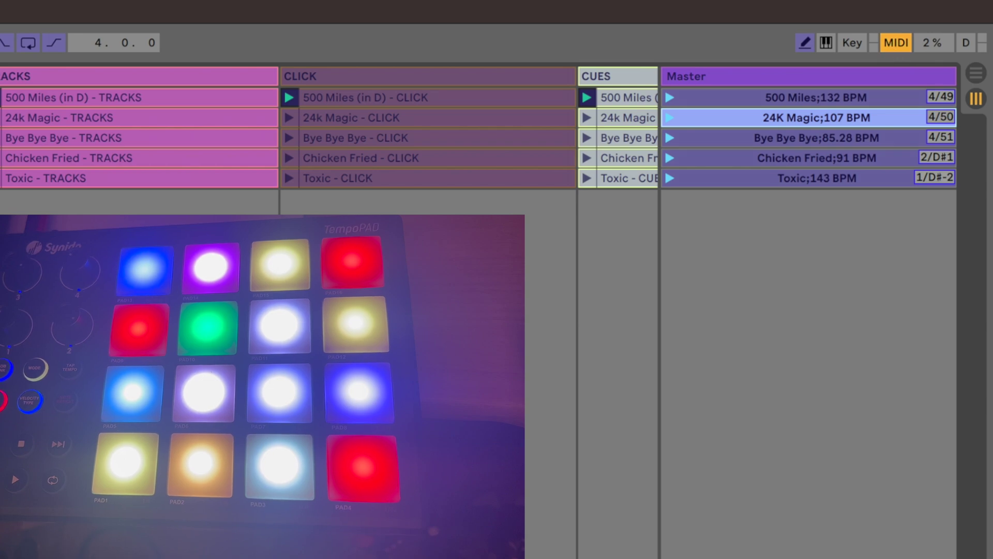
{"action": "left_click", "coordinate": [895, 43]}
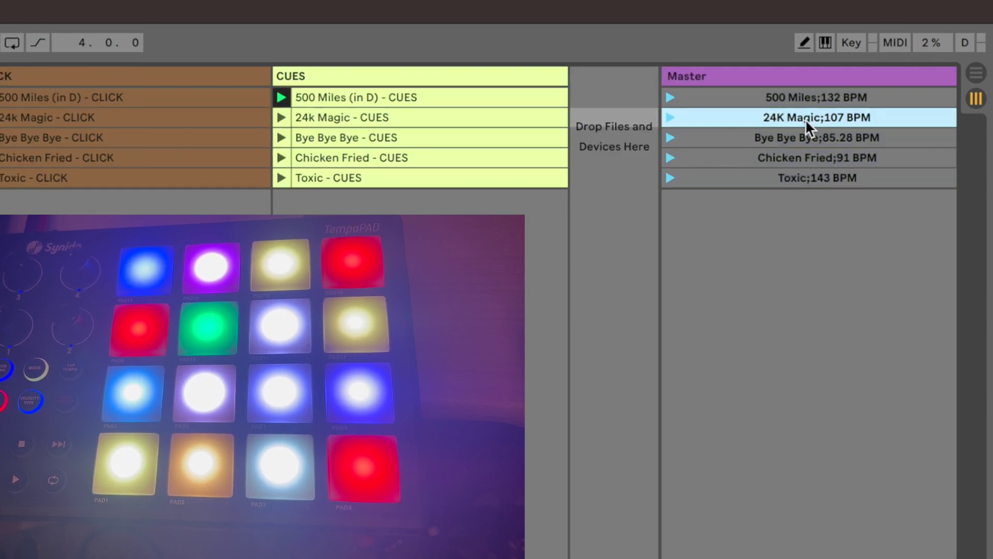